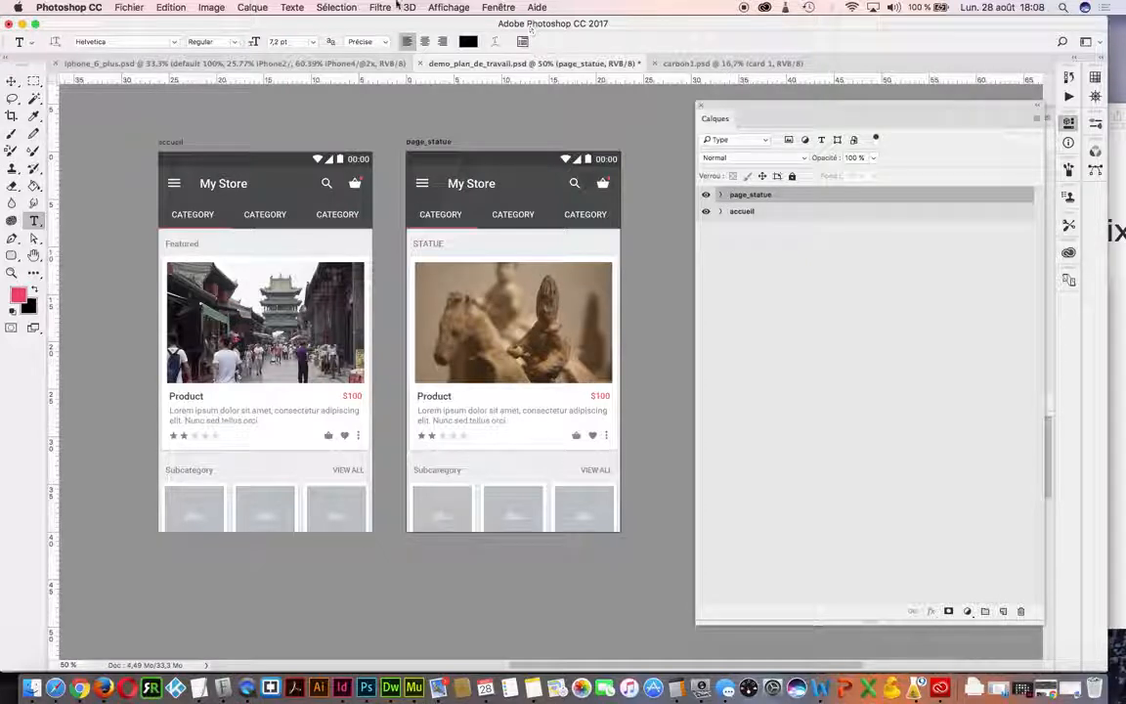
# Step: Export the selected page_statue artboard to a JPEG file in the plan_de_travail folder with the prefix demo_plan_de_travail
pyautogui.click(129, 7)
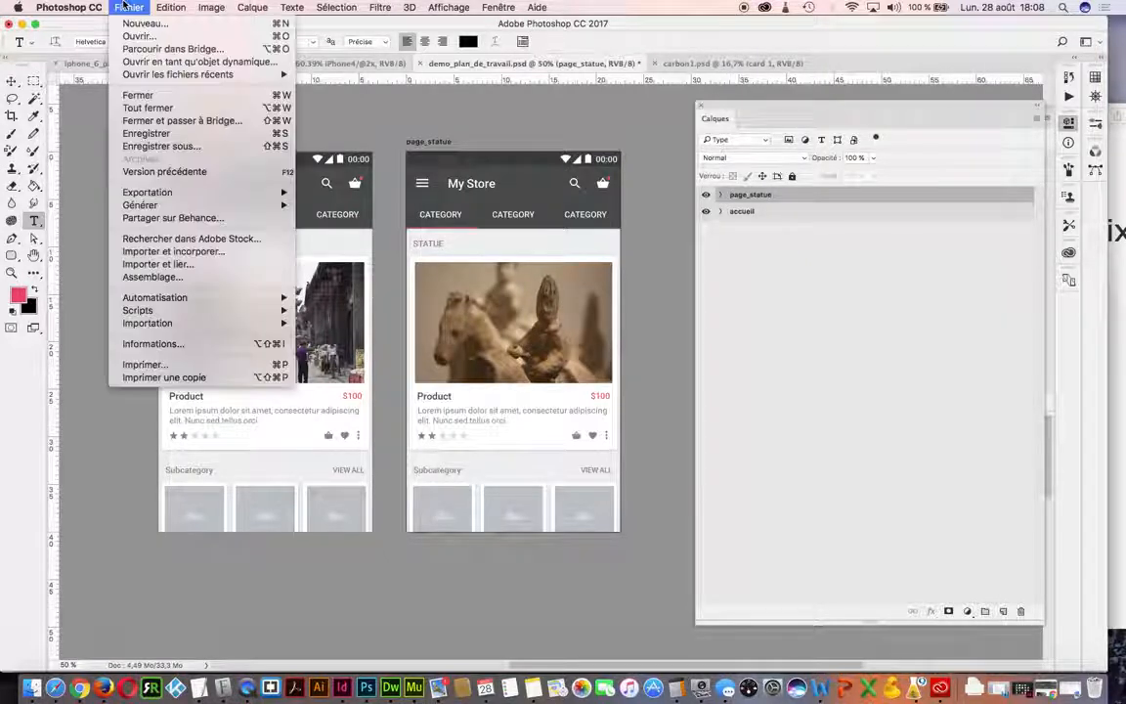
pyautogui.moveTo(232, 306)
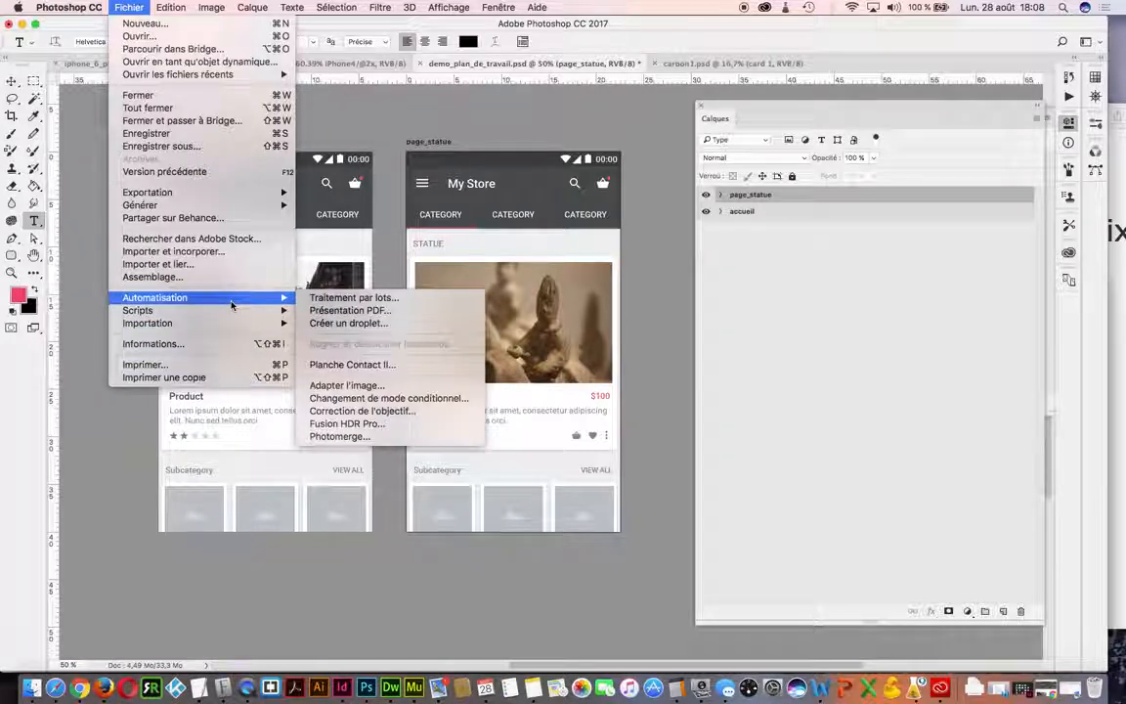
pyautogui.moveTo(217, 193)
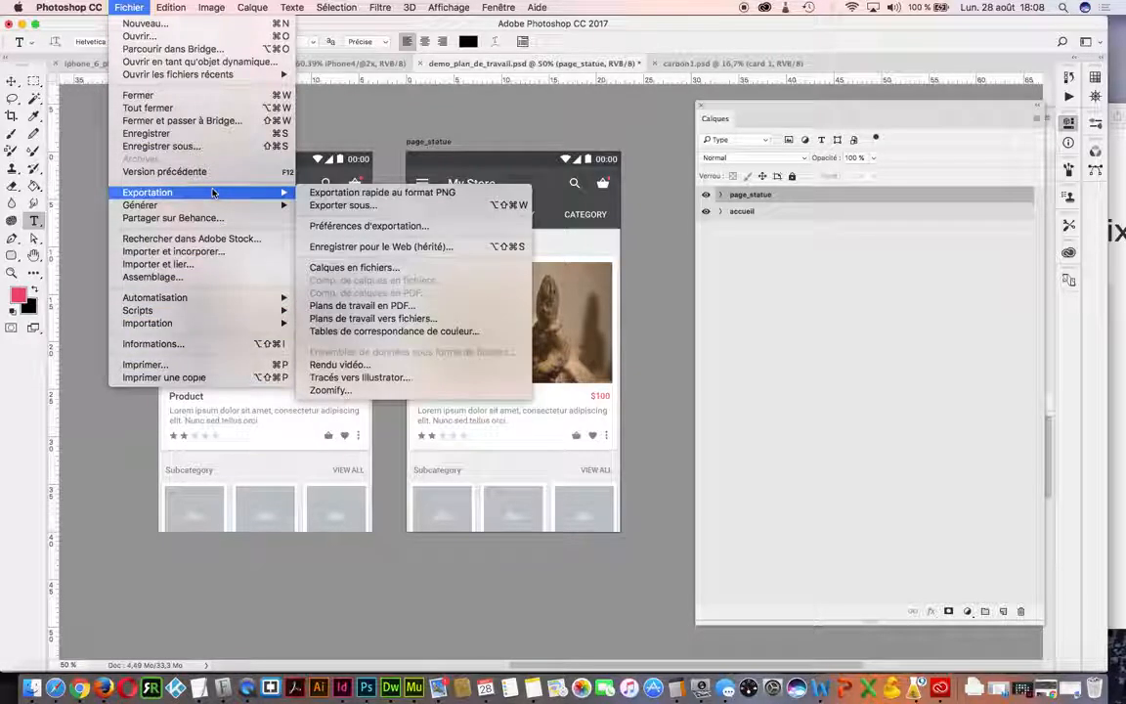
pyautogui.click(446, 320)
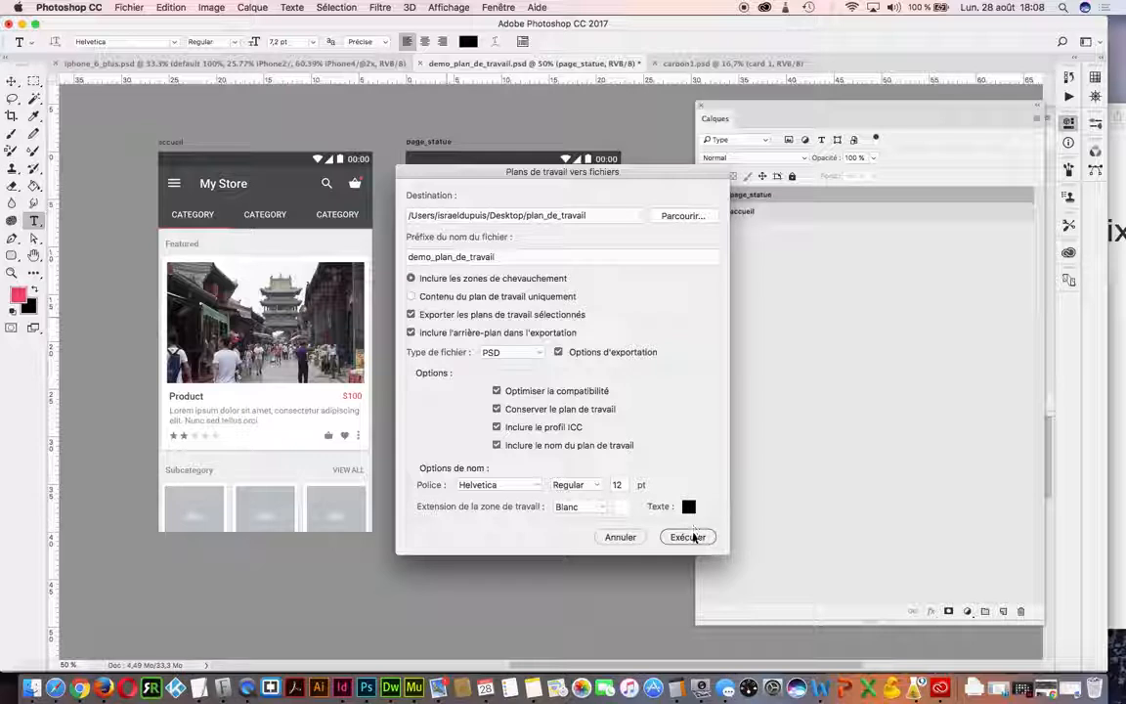
pyautogui.click(510, 352)
pyautogui.click(530, 381)
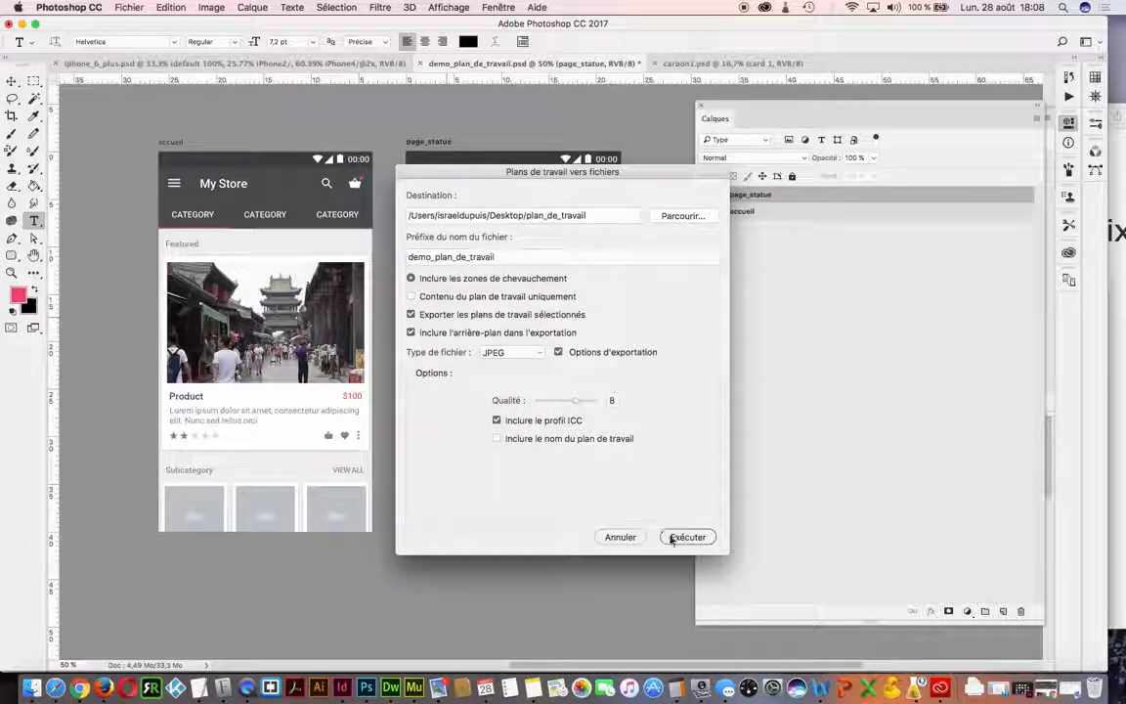
pyautogui.click(681, 537)
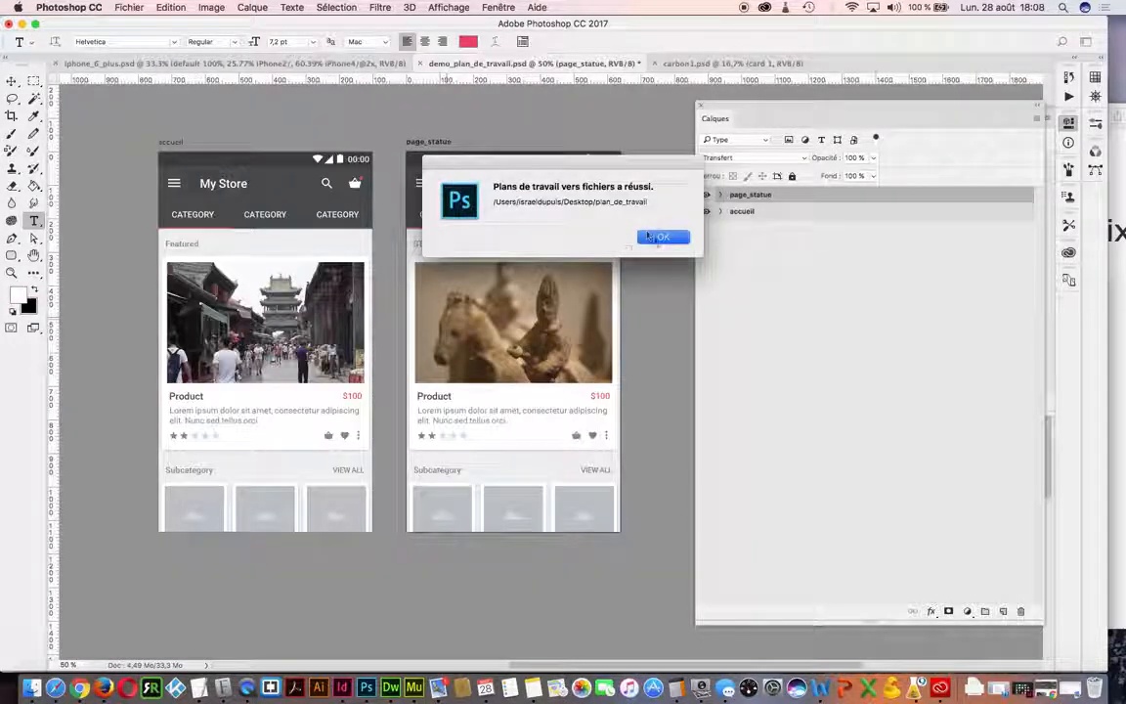
pyautogui.click(660, 237)
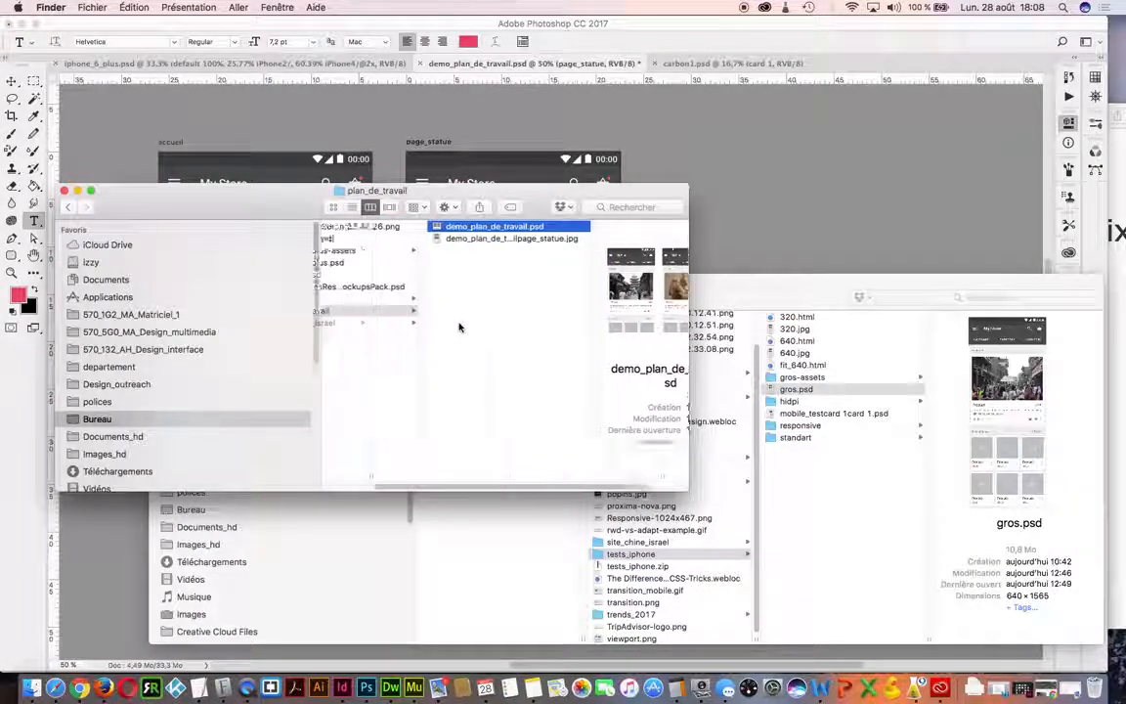
# Step: Preview the exported page_statue JPEG in the plan_de_travail folder and delete it
pyautogui.click(443, 240)
pyautogui.press('space')
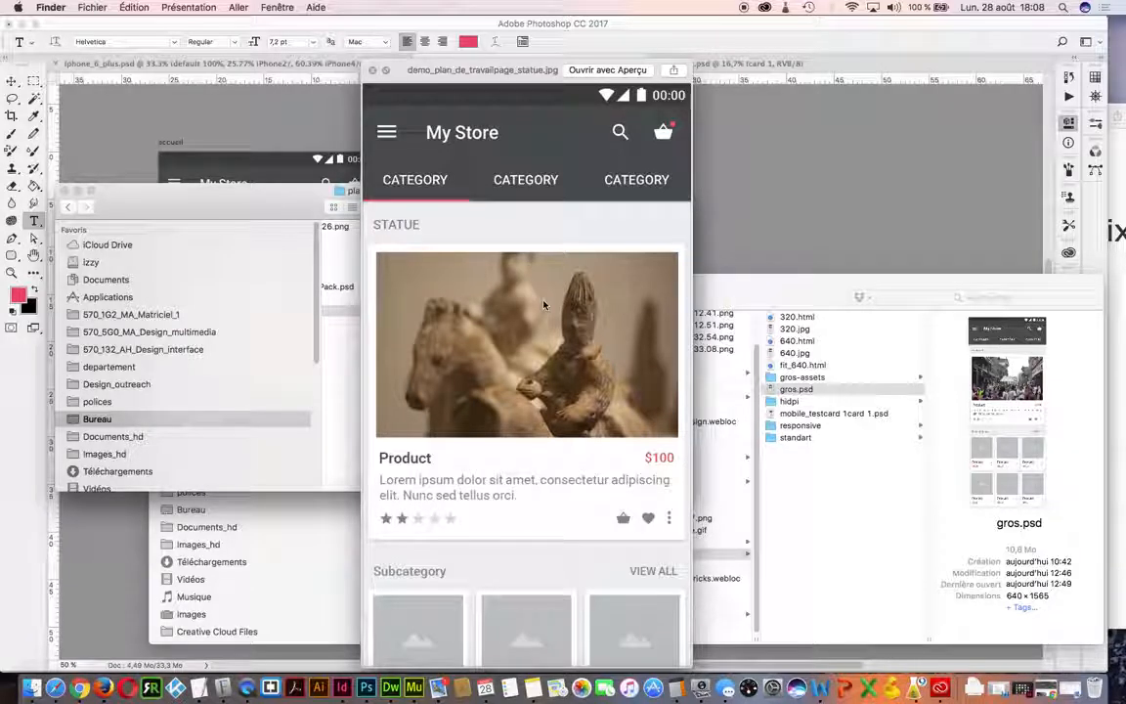
pyautogui.press('space')
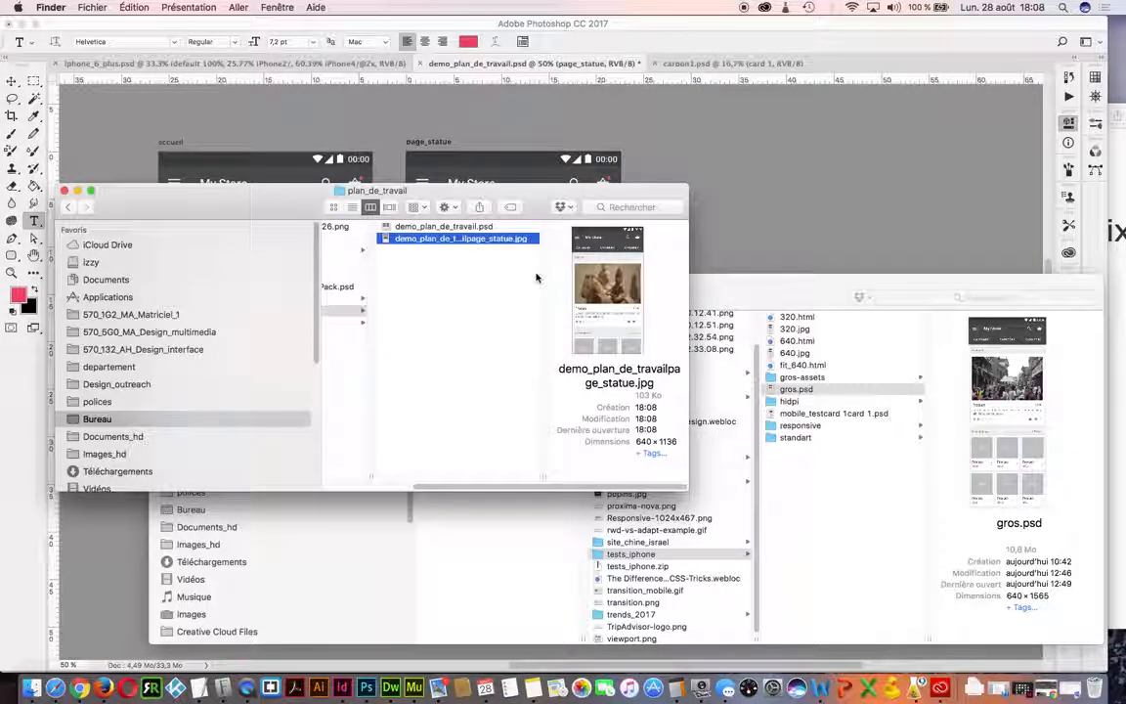
pyautogui.press('super+BackSpace')
pyautogui.click(669, 172)
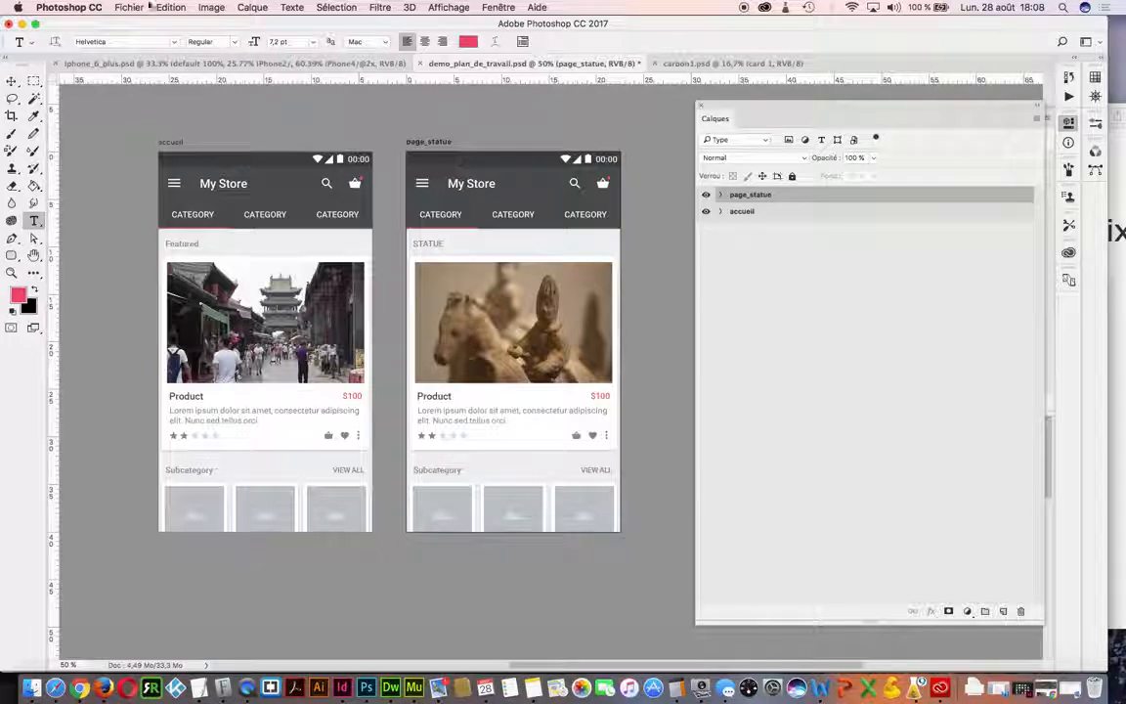
# Step: Examine how Save for Web (Legacy) handles the two artboards in its preview, and cancel without saving
pyautogui.click(113, 6)
pyautogui.moveTo(188, 195)
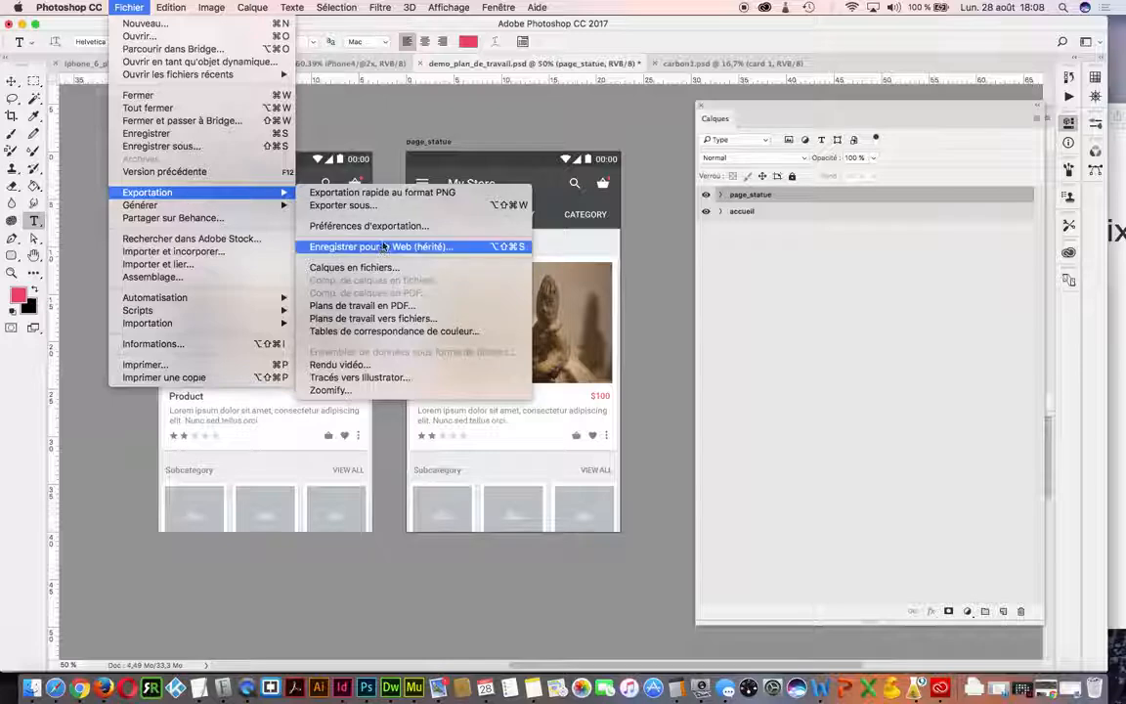
pyautogui.click(477, 247)
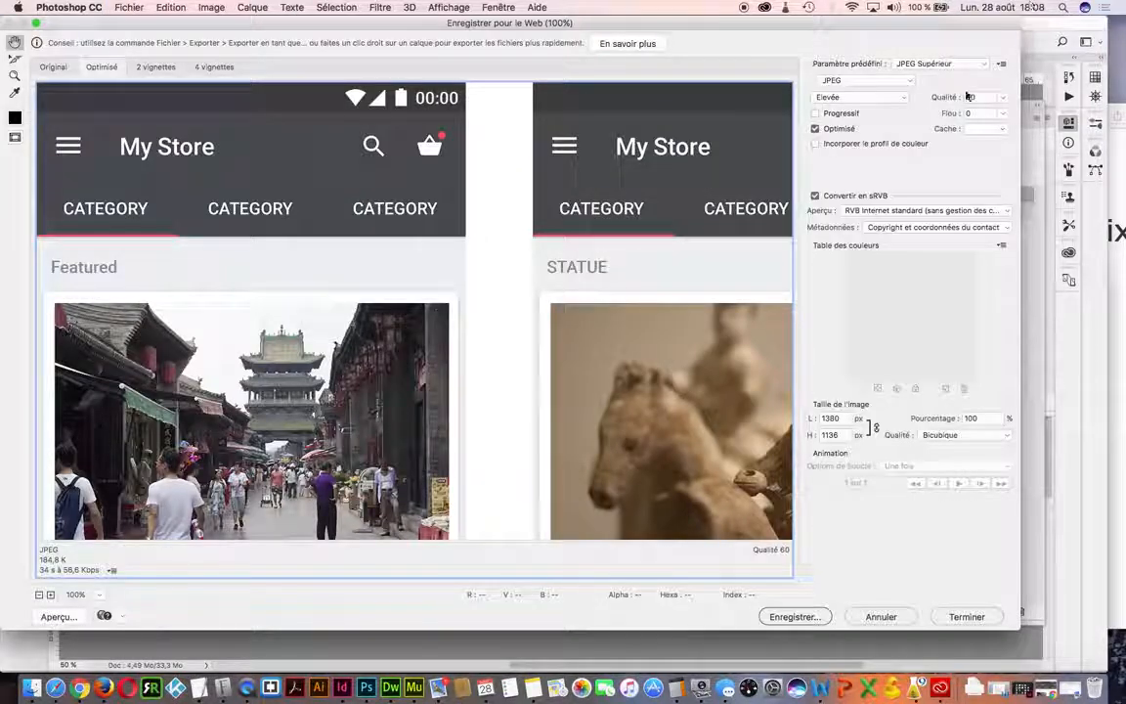
pyautogui.moveTo(604, 277); pyautogui.dragTo(630, 342)
pyautogui.moveTo(555, 272); pyautogui.dragTo(458, 241)
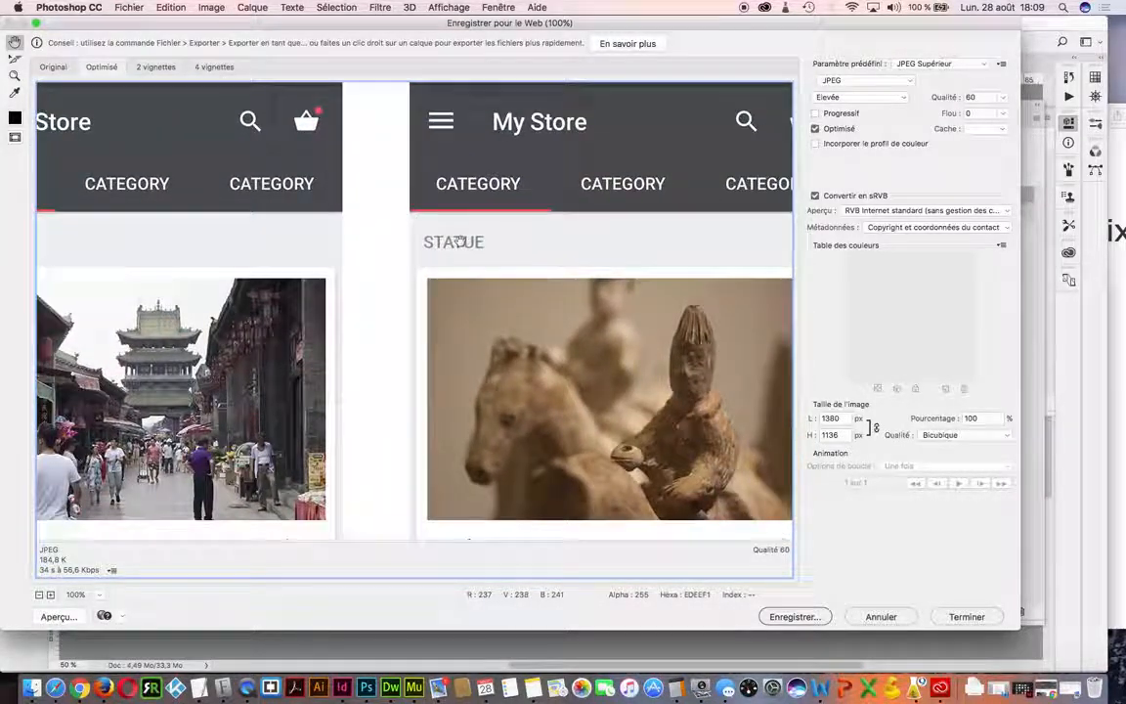
pyautogui.click(885, 618)
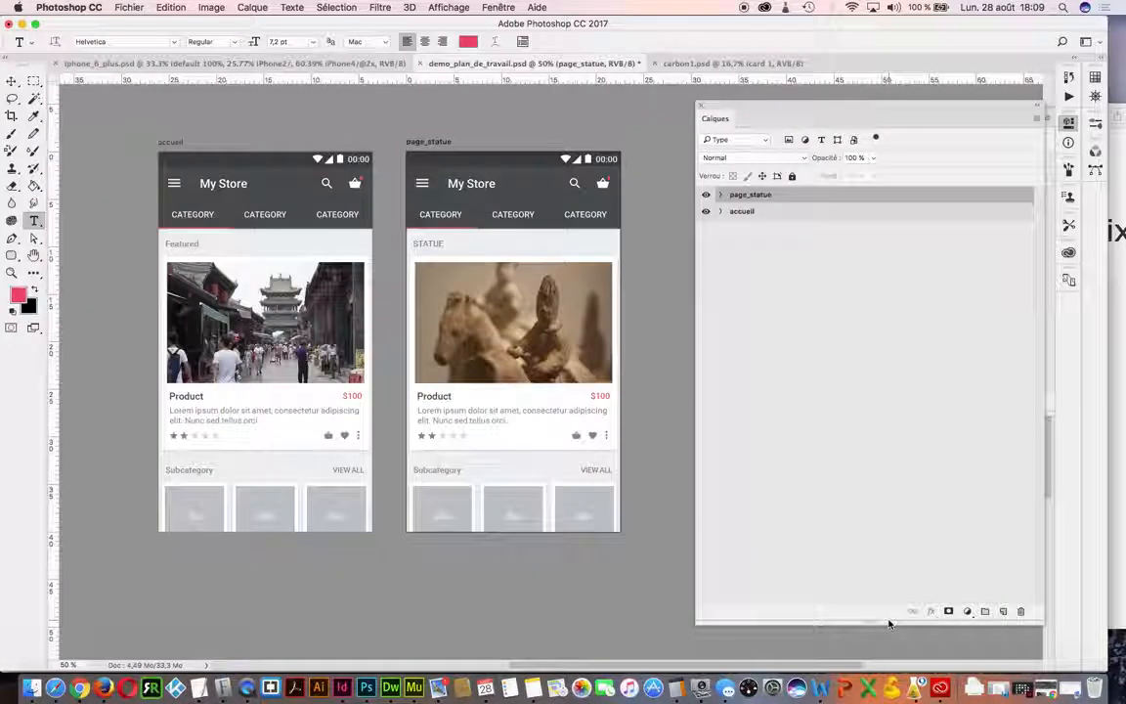
# Step: Open Export As for the artboards and remove the 0.5x size from the scale list
pyautogui.click(128, 9)
pyautogui.moveTo(186, 192)
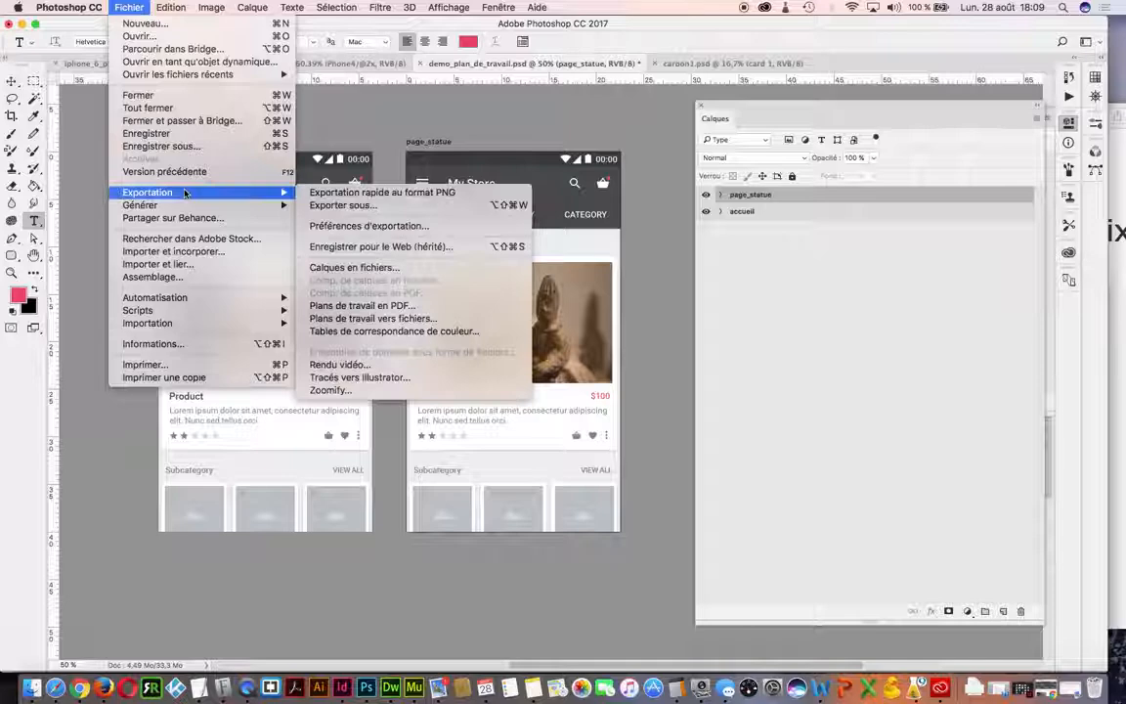
pyautogui.click(344, 206)
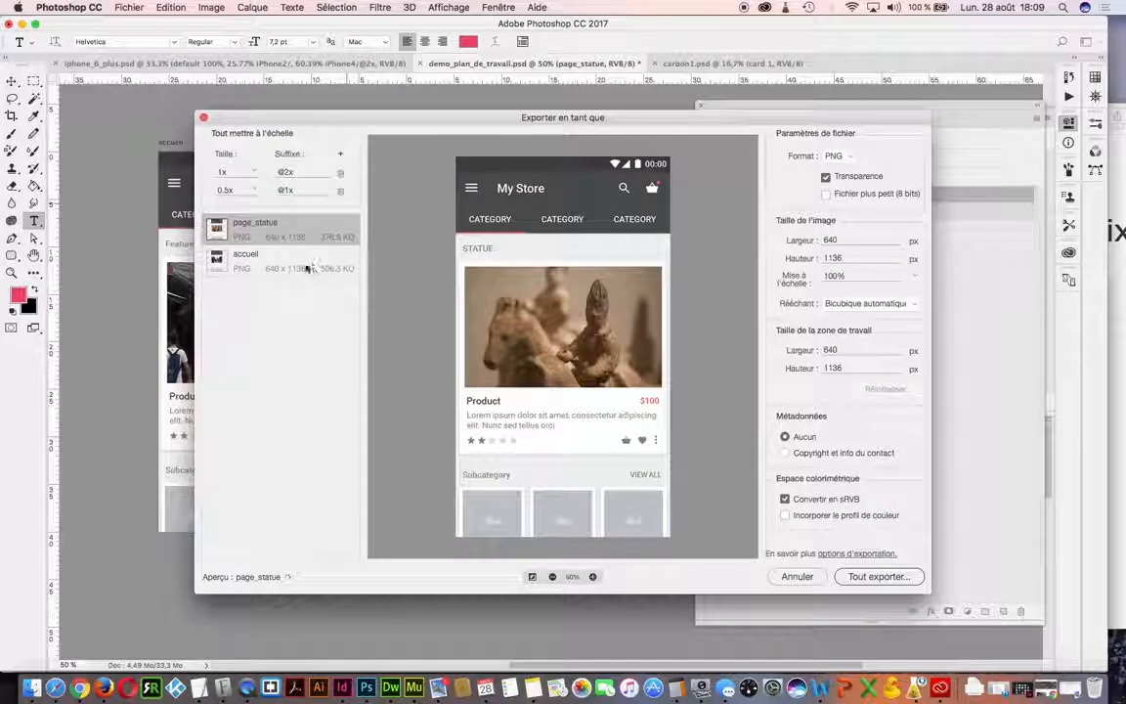
pyautogui.click(278, 257)
pyautogui.click(340, 189)
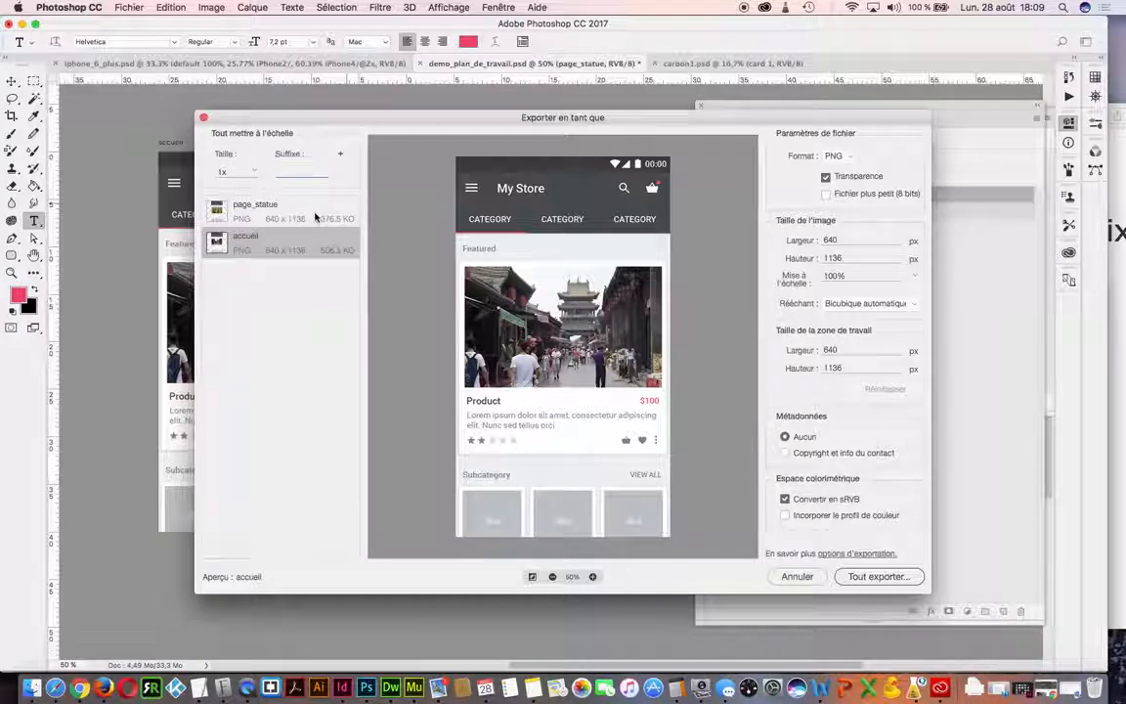
# Step: Compare the accueil and page_statue export previews and set page_statue's metadata to copyright and contact info
pyautogui.click(314, 217)
pyautogui.click(302, 243)
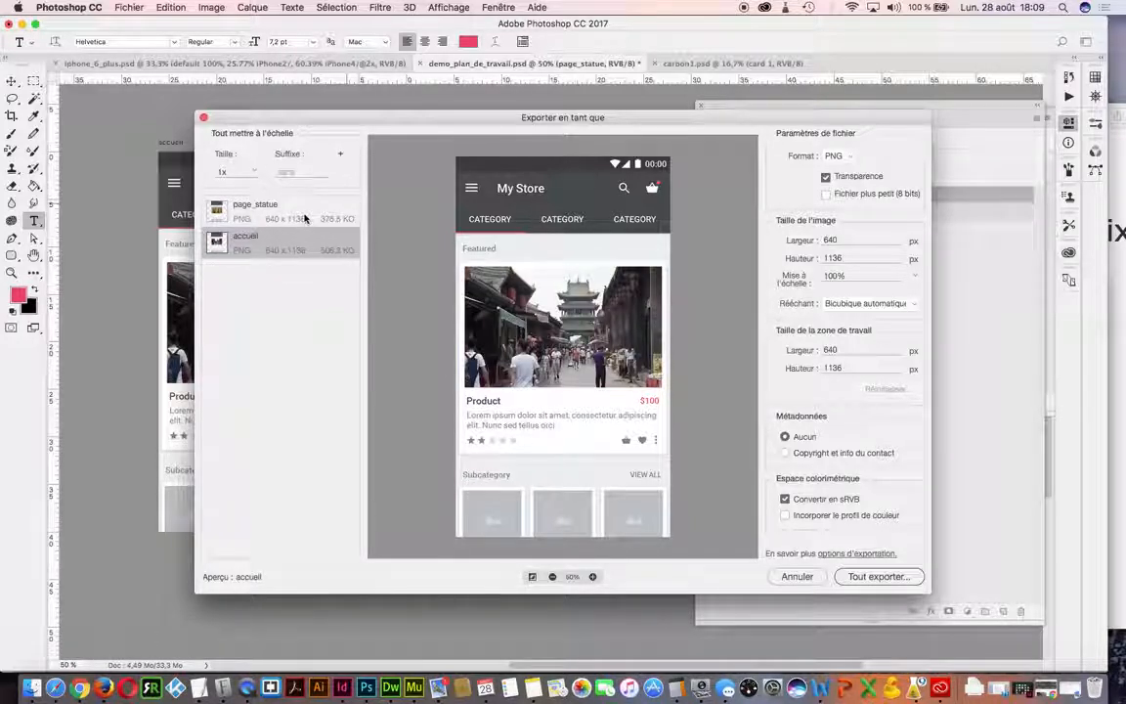
pyautogui.click(303, 217)
pyautogui.click(300, 243)
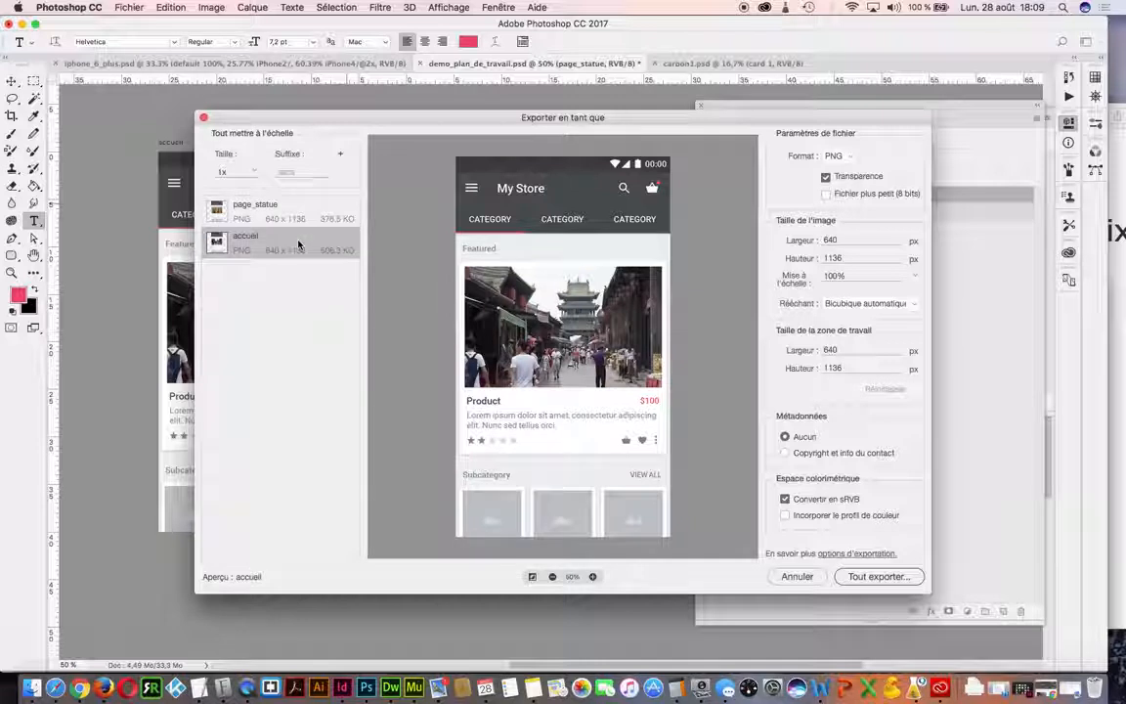
pyautogui.click(303, 217)
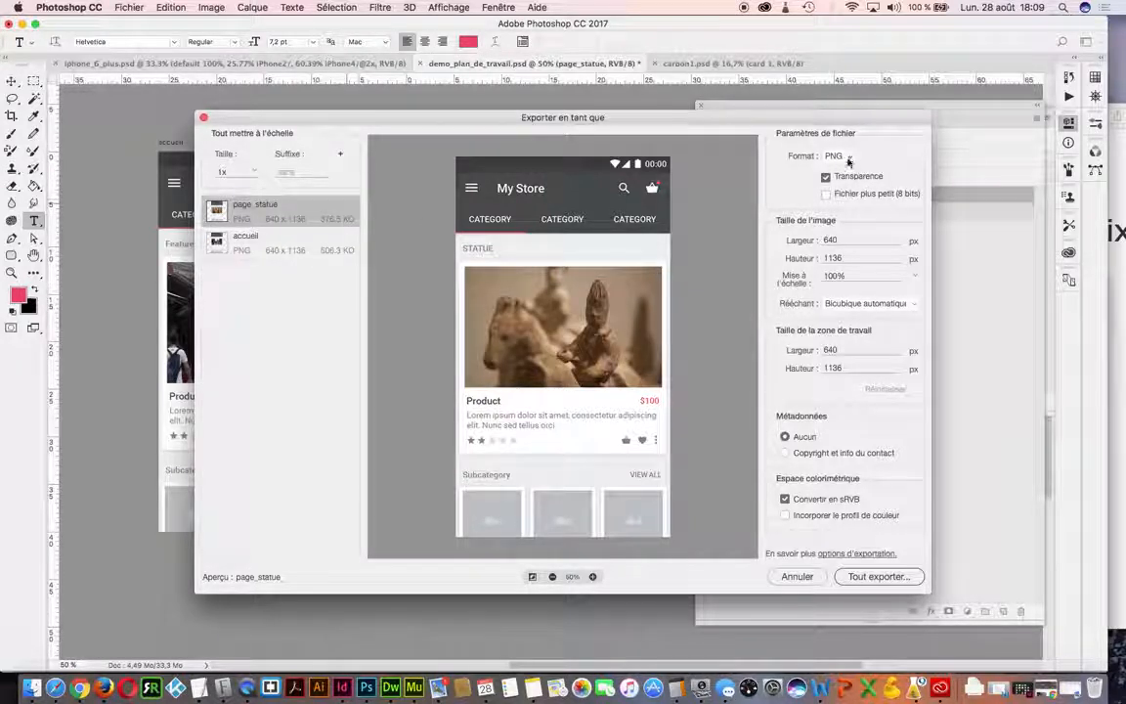
pyautogui.click(847, 158)
pyautogui.click(848, 157)
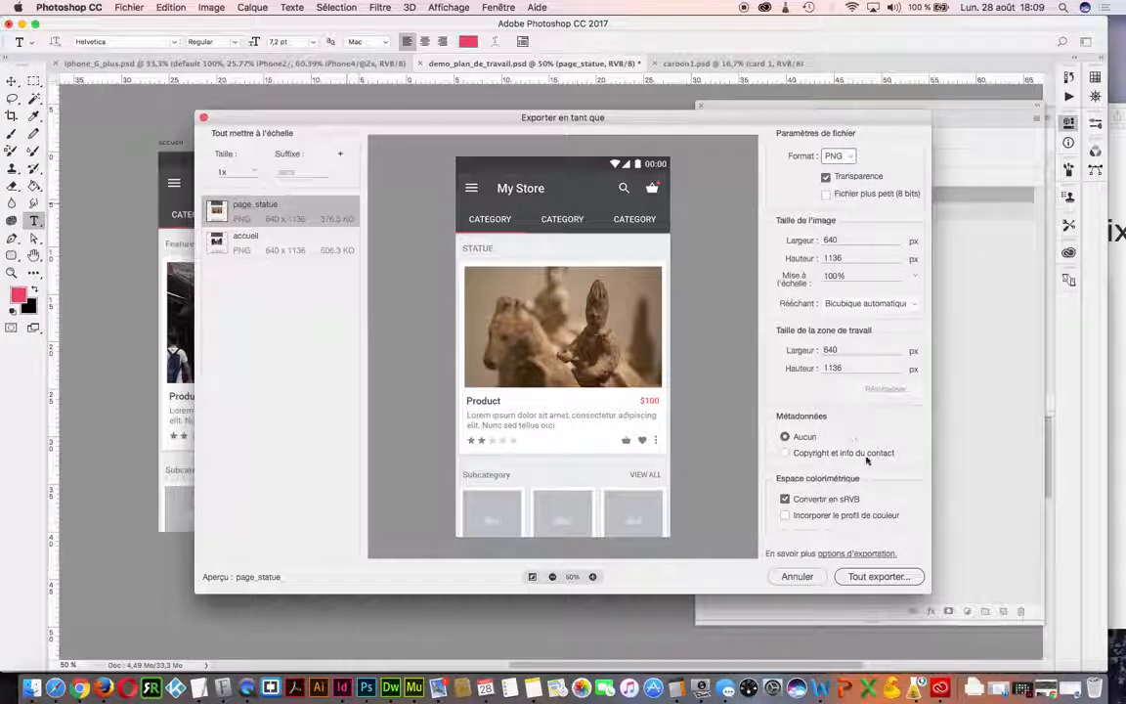
pyautogui.click(787, 453)
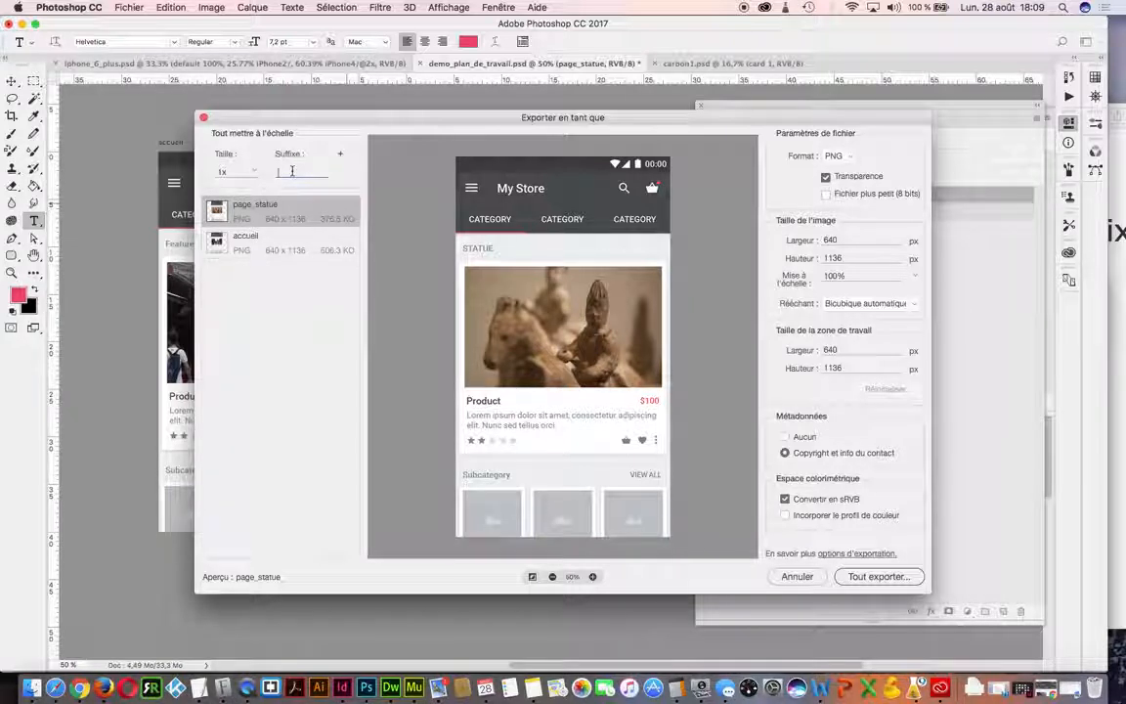
pyautogui.write('@')
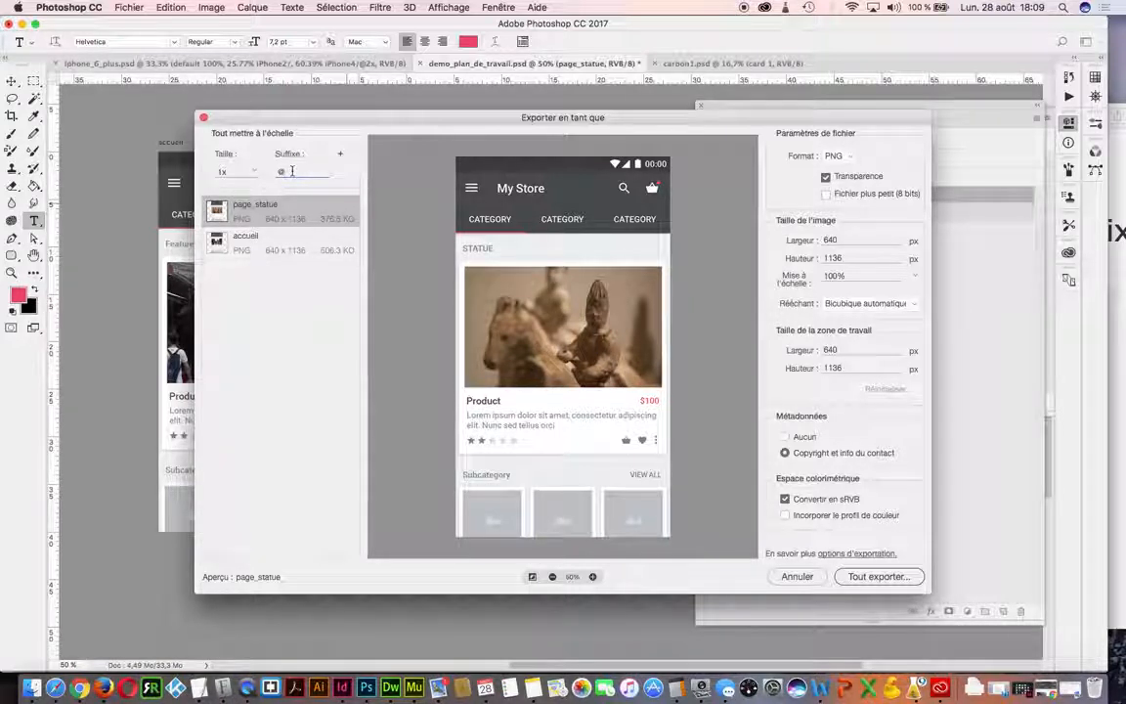
pyautogui.write('2x')
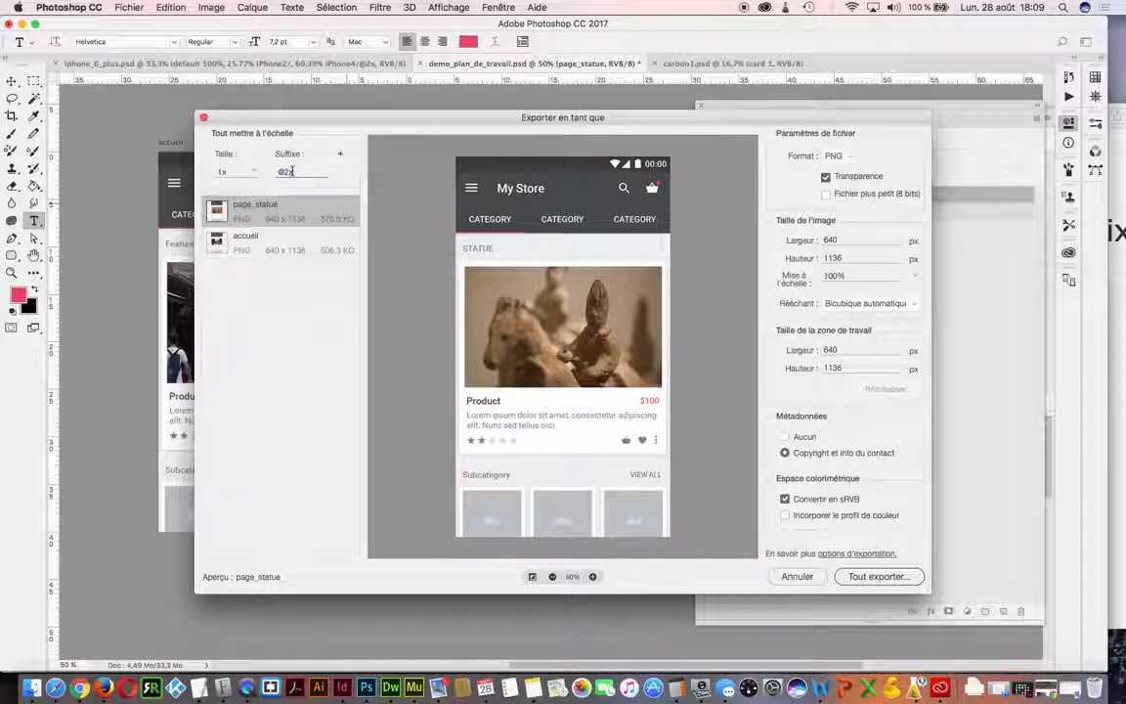
pyautogui.click(337, 158)
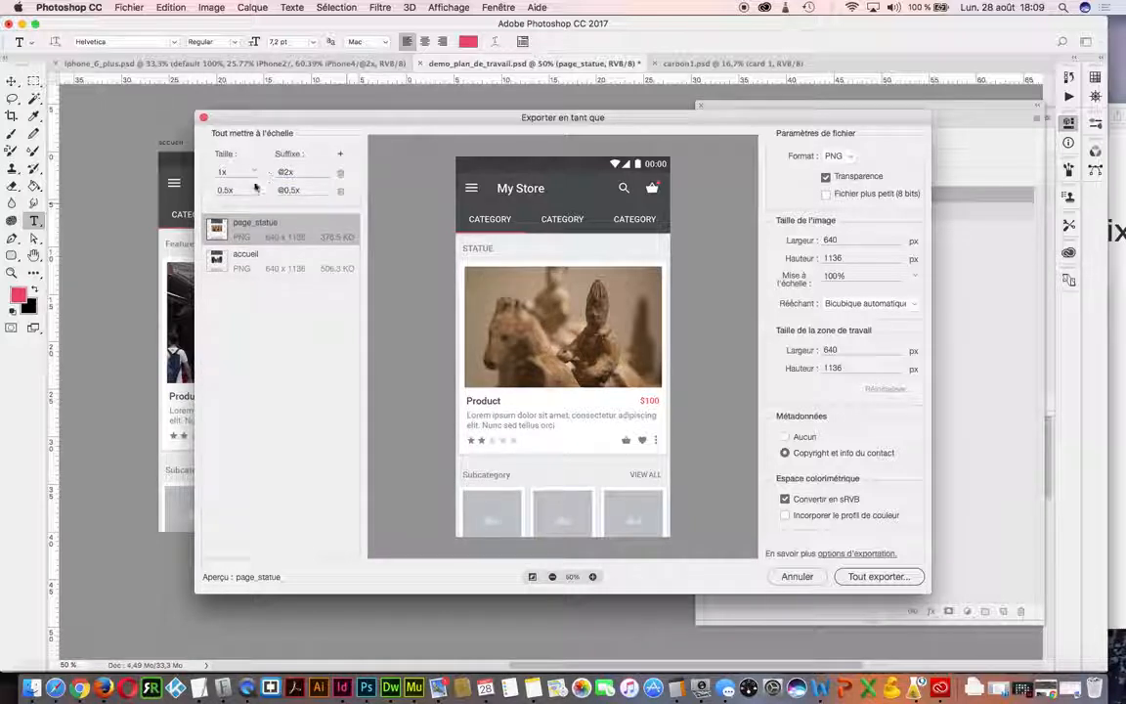
pyautogui.moveTo(300, 190); pyautogui.dragTo(261, 192)
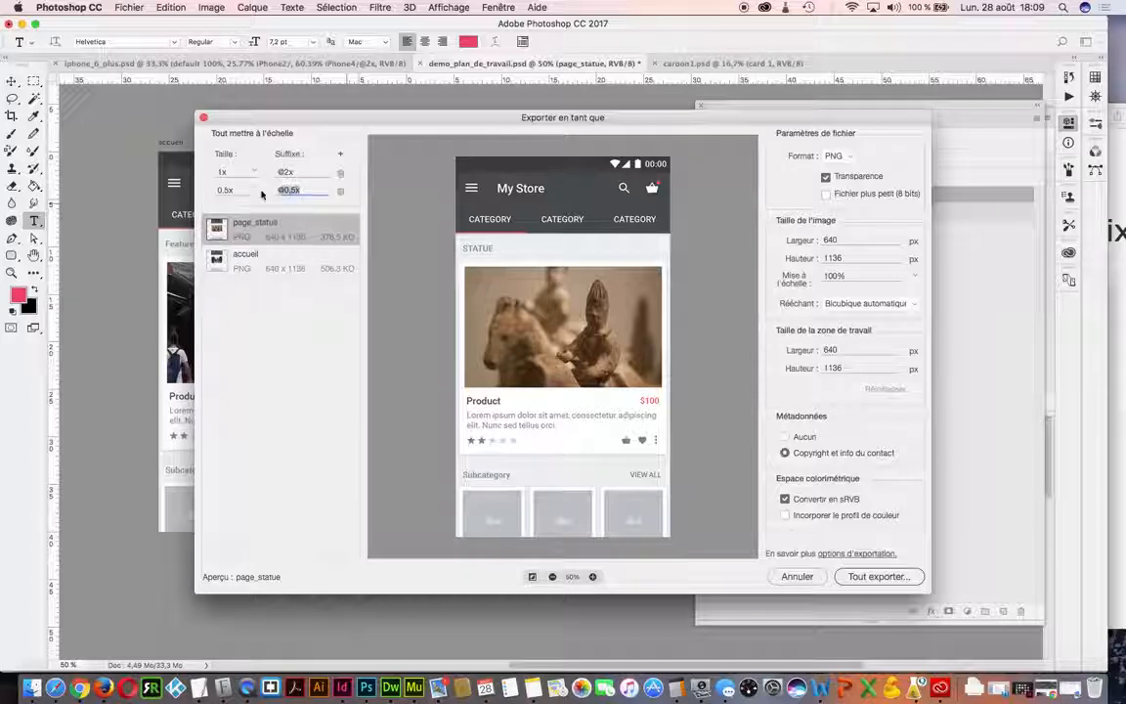
pyautogui.press('BackSpace')
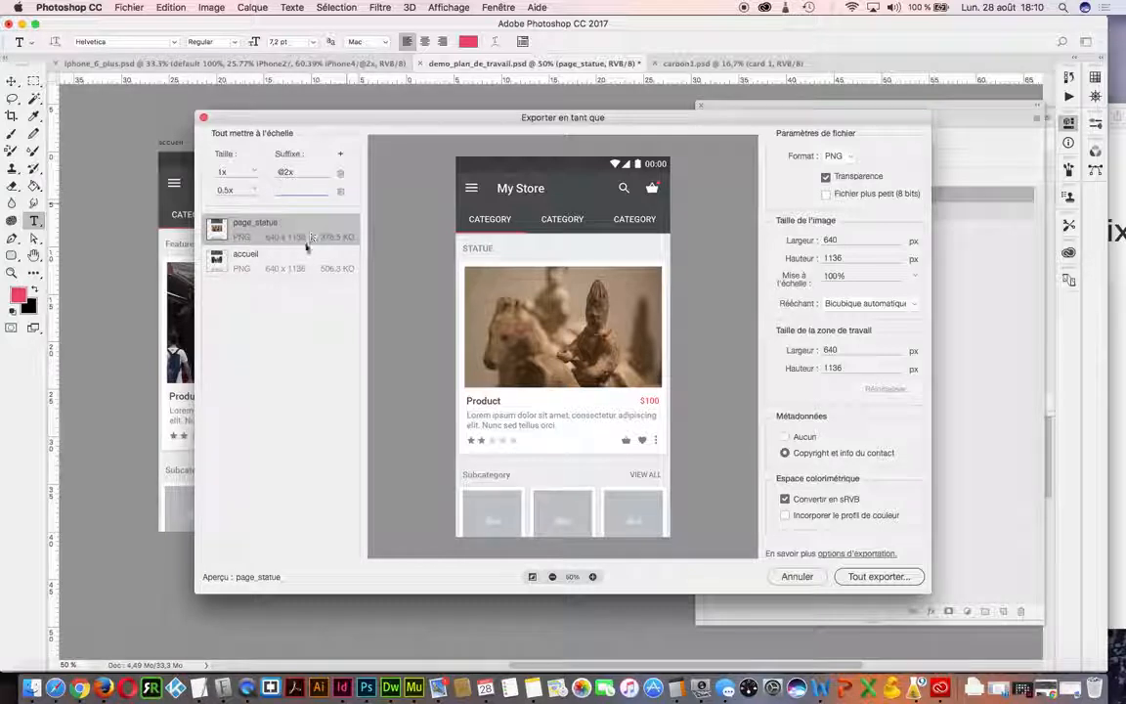
pyautogui.click(298, 260)
pyautogui.click(297, 232)
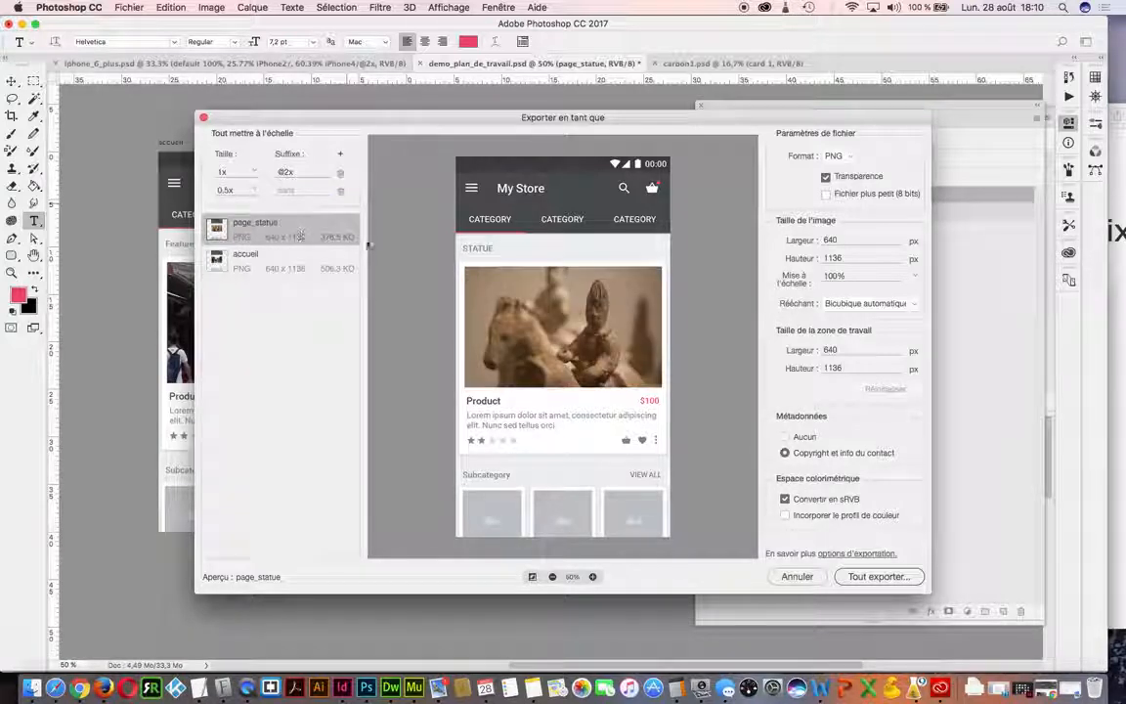
pyautogui.click(340, 155)
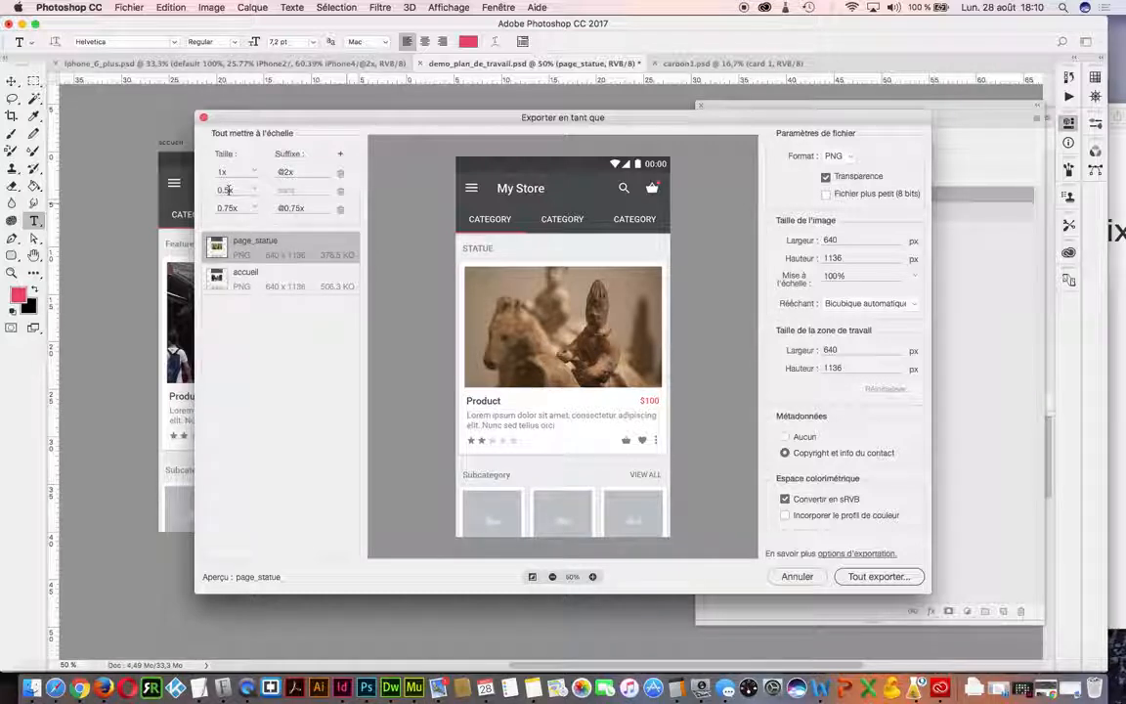
pyautogui.click(340, 155)
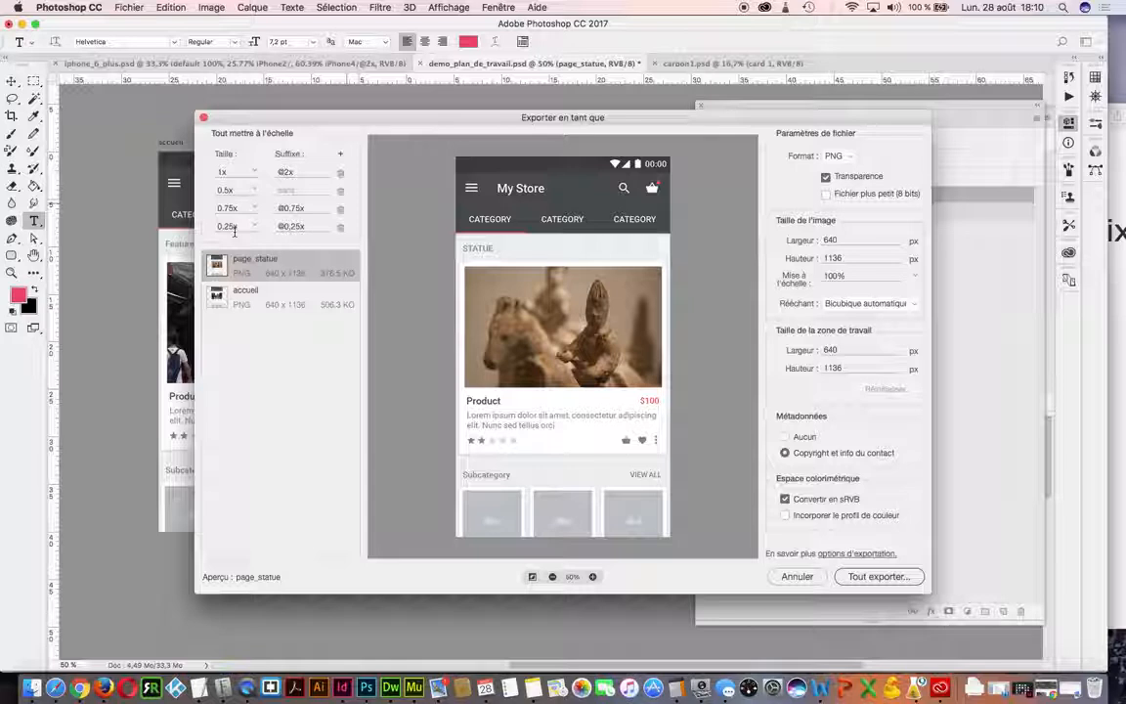
pyautogui.click(341, 225)
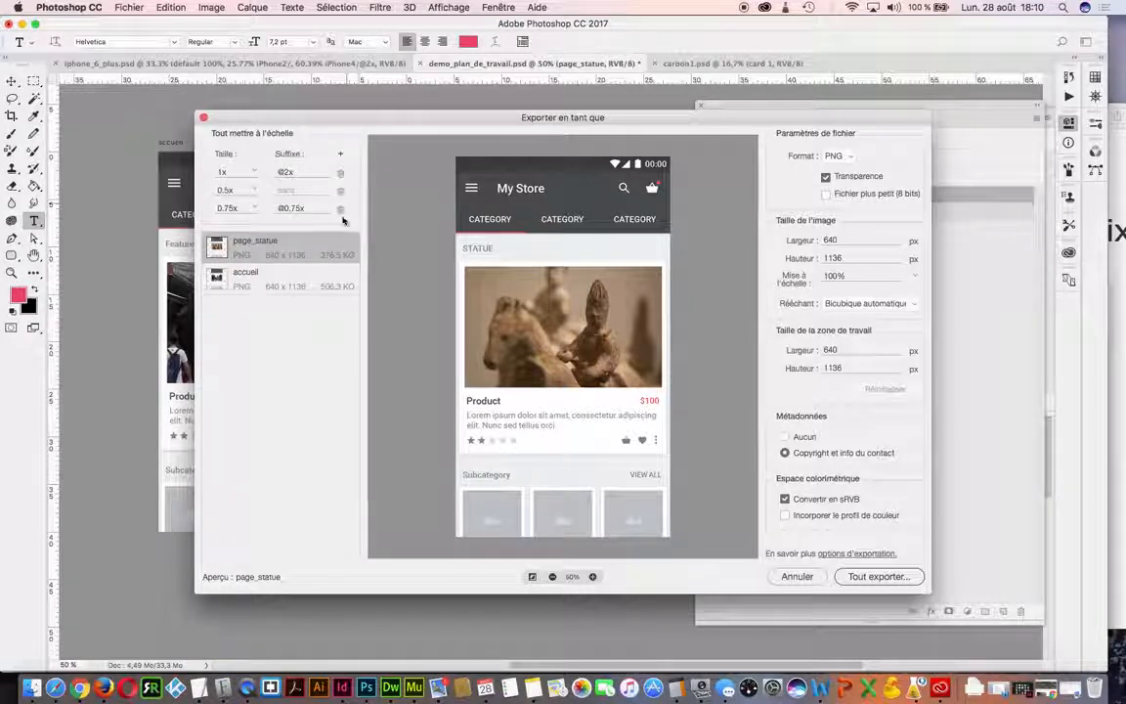
pyautogui.click(341, 210)
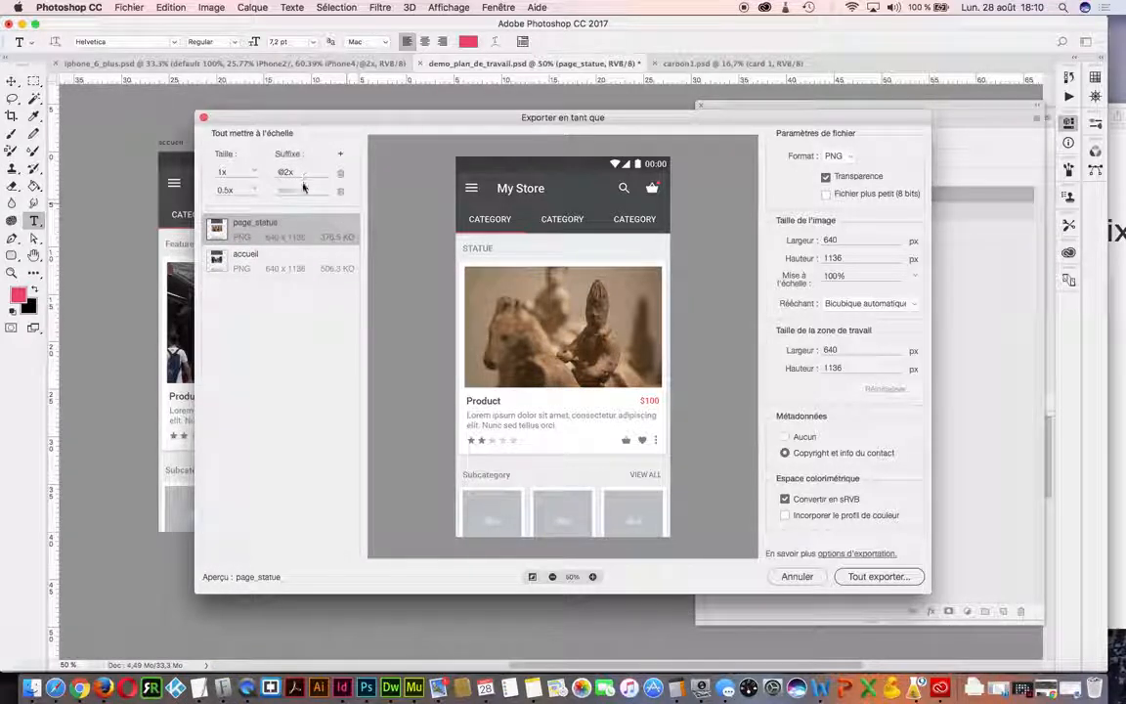
# Step: Export all artboards as PNG into the plan_de_travail folder and switch to Finder to check the files
pyautogui.click(862, 577)
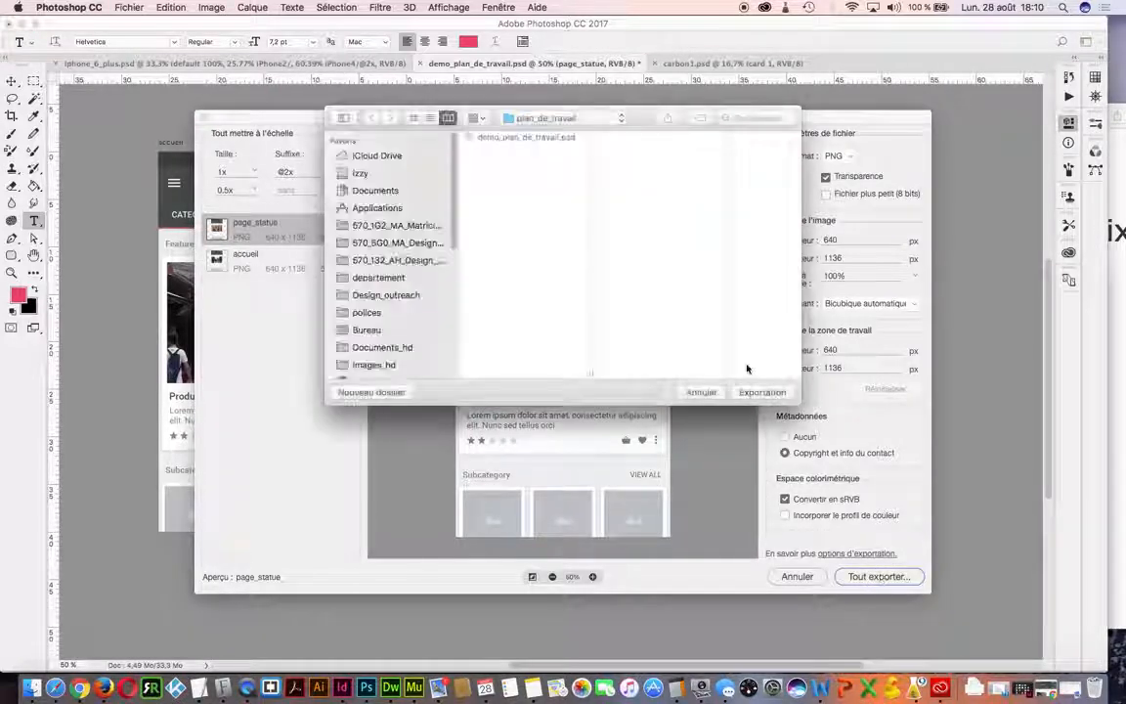
pyautogui.click(757, 393)
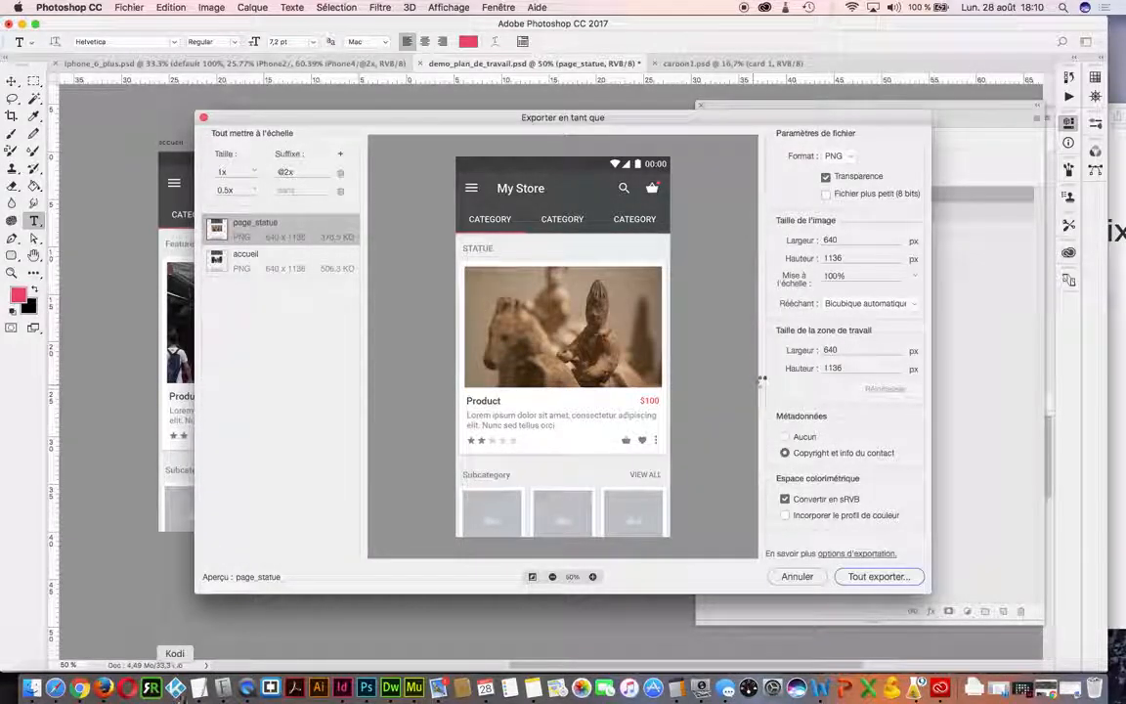
pyautogui.click(43, 694)
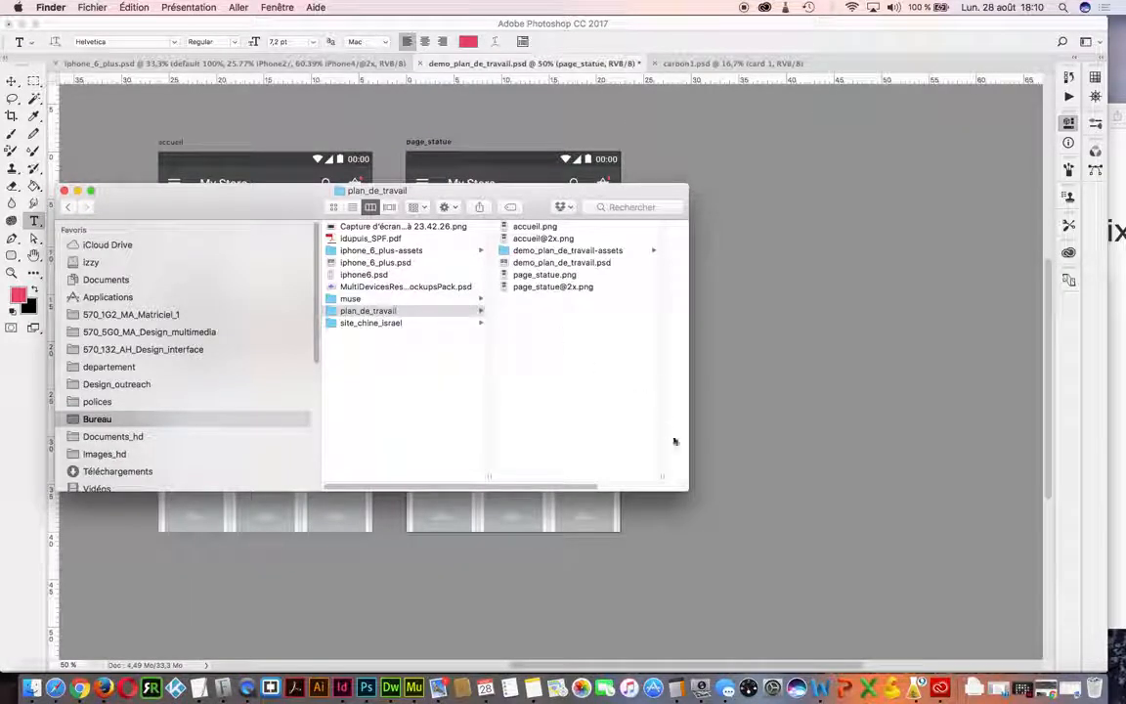
# Step: Enlarge the Finder window and look inside the demo_plan_de_travail-assets folder
pyautogui.moveTo(691, 486); pyautogui.dragTo(867, 558)
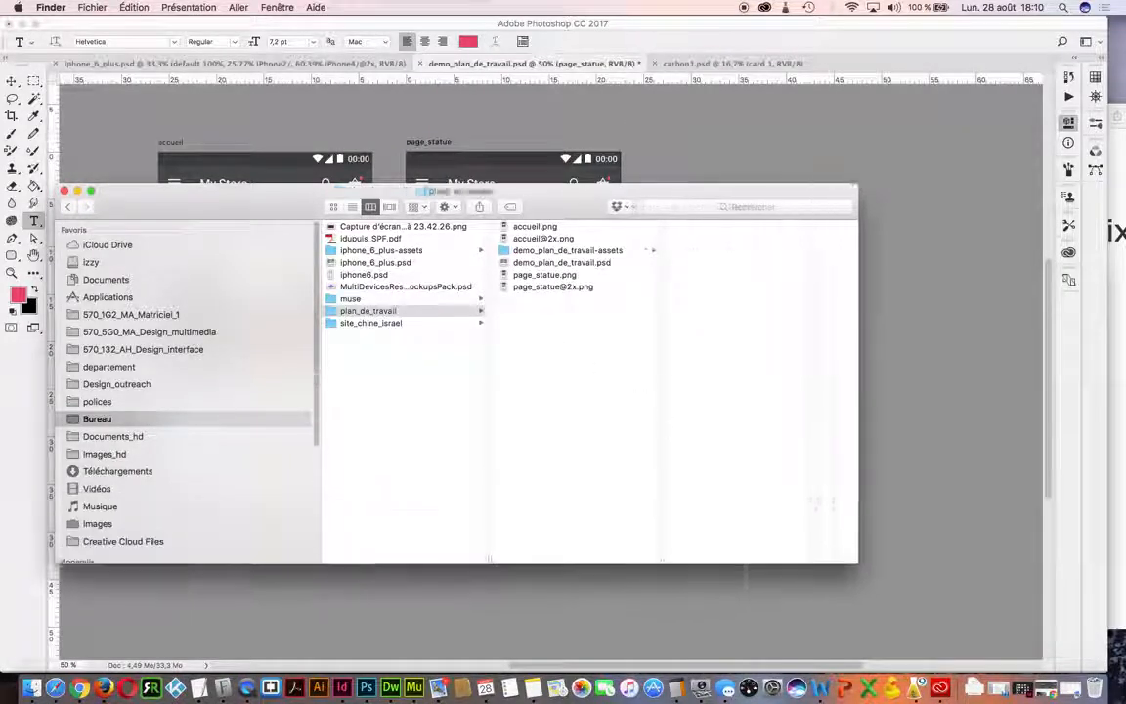
pyautogui.click(571, 250)
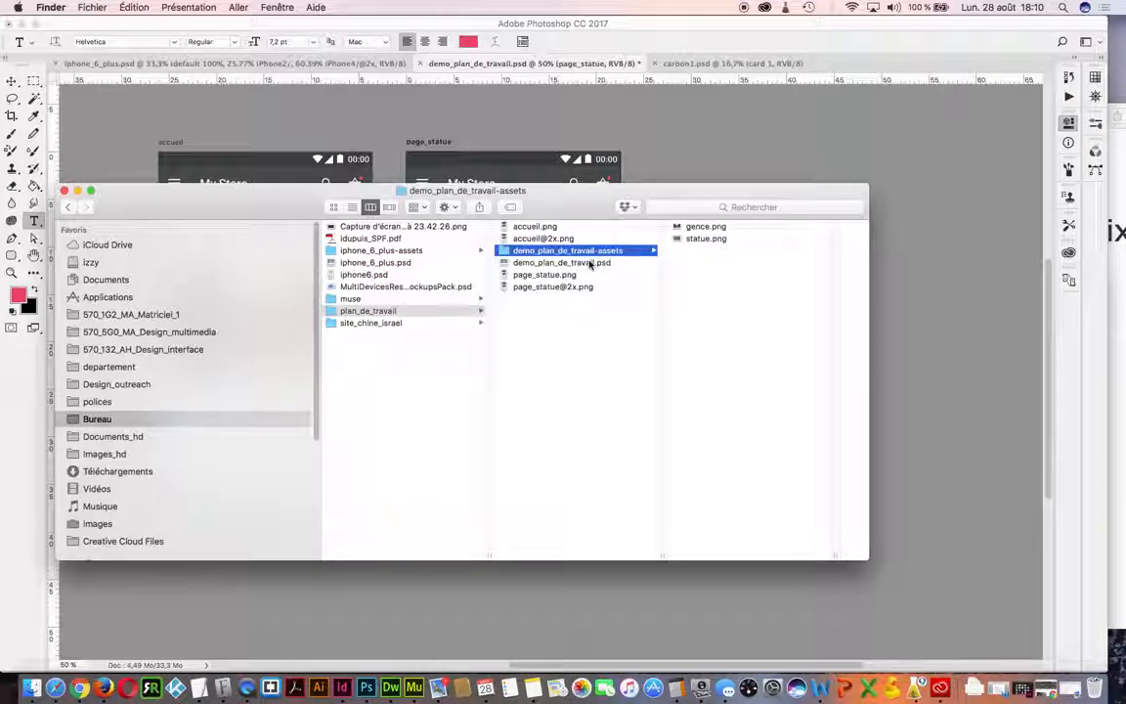
pyautogui.click(589, 263)
pyautogui.click(579, 276)
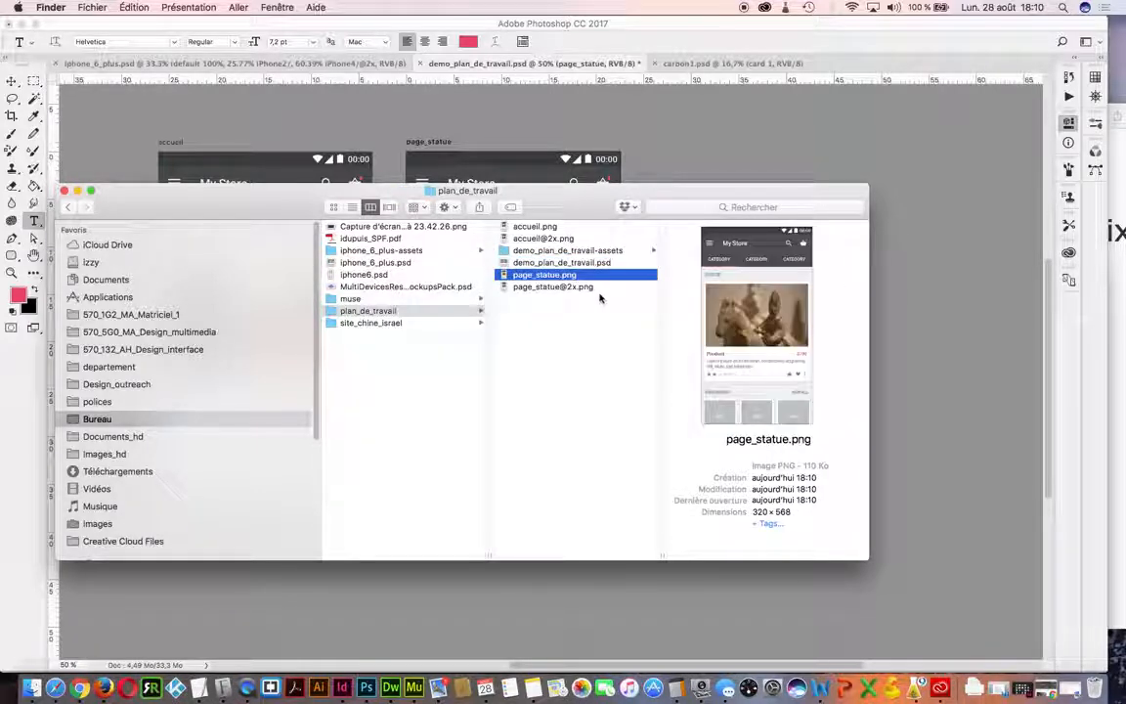
pyautogui.press('space')
pyautogui.press('space')
pyautogui.press('space')
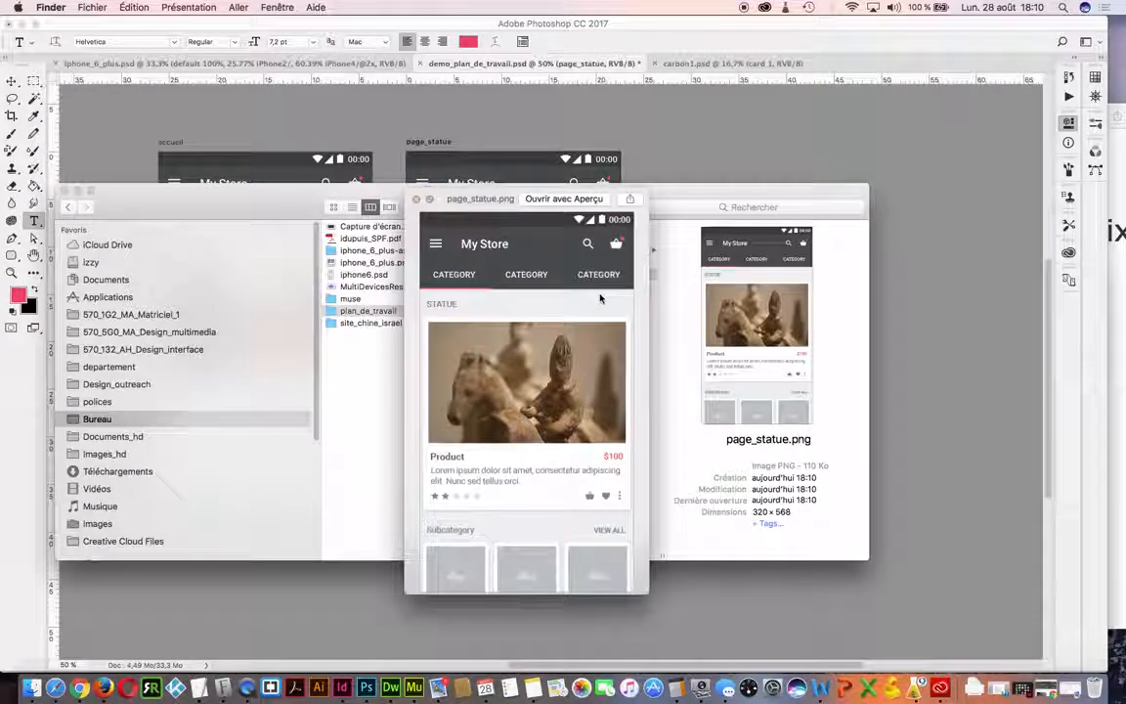
pyautogui.press('space')
pyautogui.press('Down')
pyautogui.press('space')
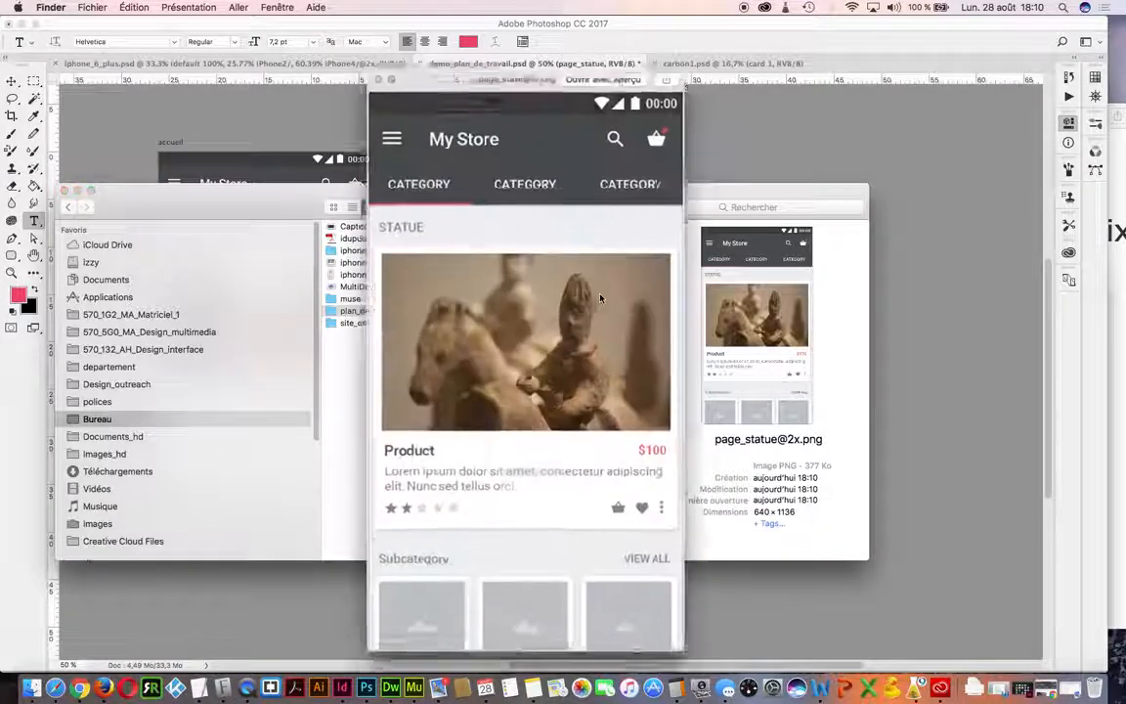
pyautogui.press('space')
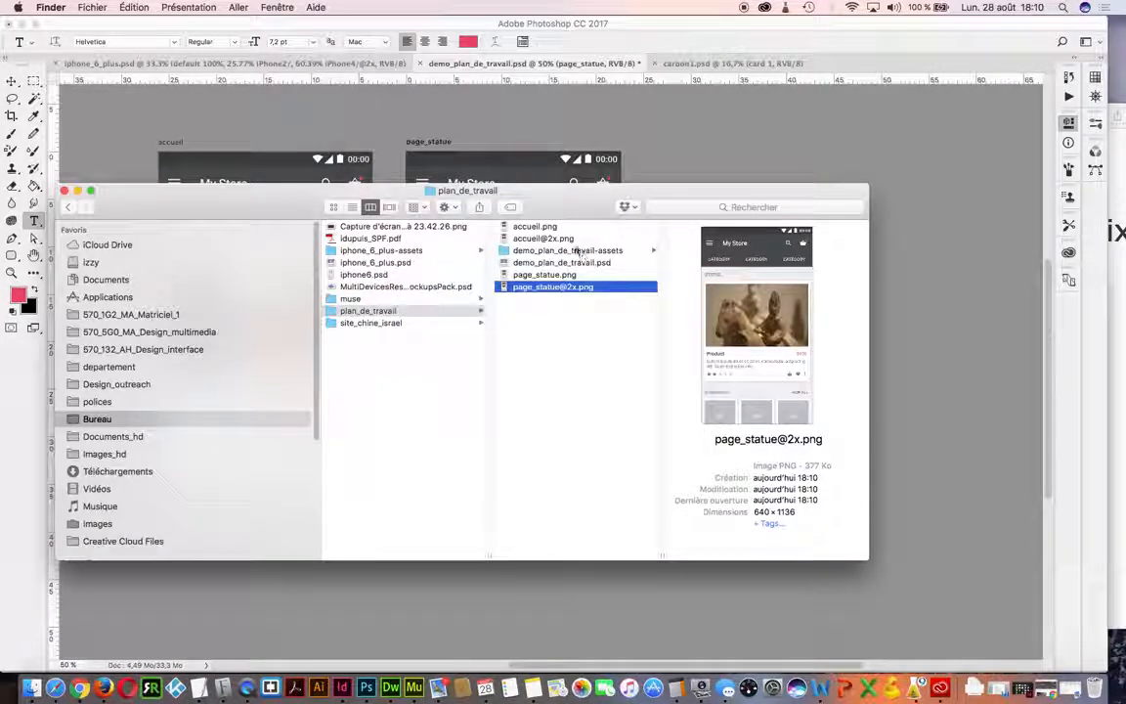
pyautogui.press('Up')
pyautogui.press('Up')
pyautogui.press('Up')
pyautogui.press('Up')
pyautogui.press('space')
pyautogui.press('space')
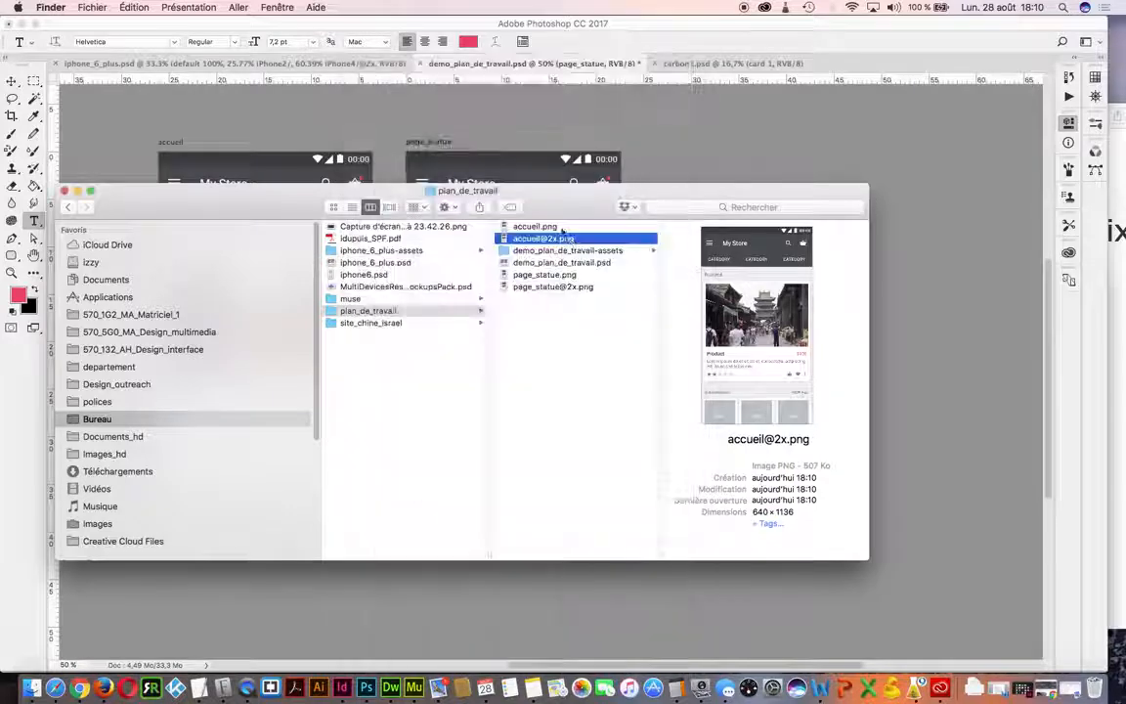
pyautogui.press('Up')
pyautogui.press('space')
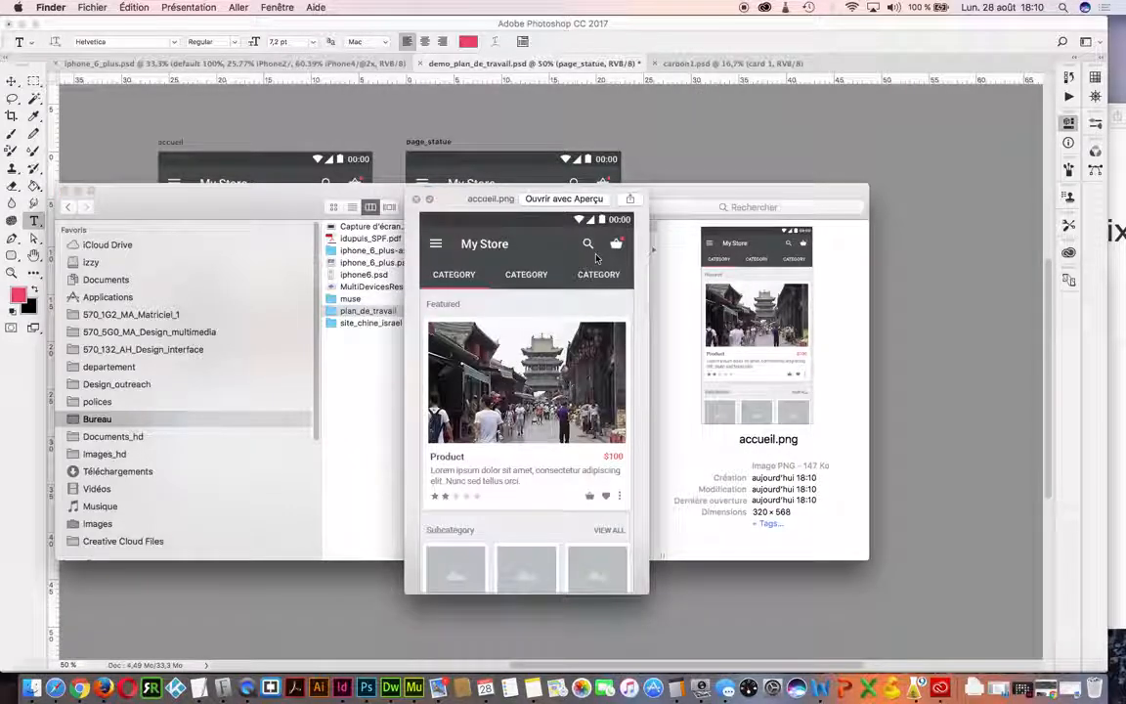
pyautogui.press('space')
pyautogui.press('space')
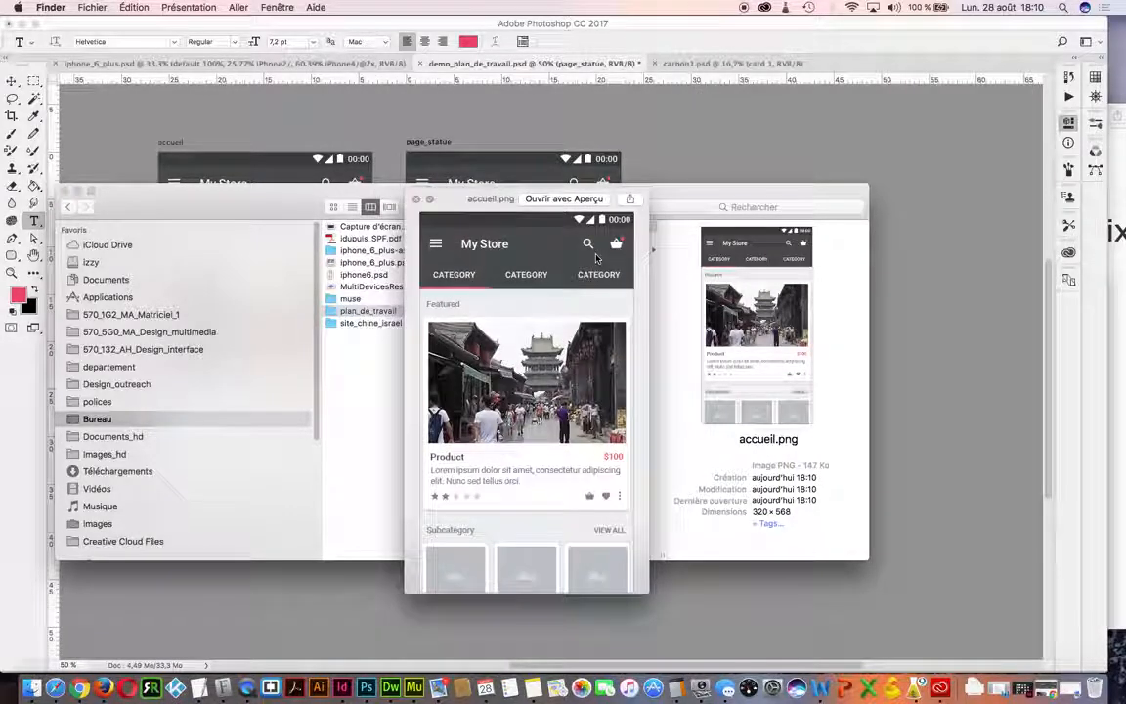
pyautogui.press('space')
pyautogui.press('Down')
pyautogui.press('space')
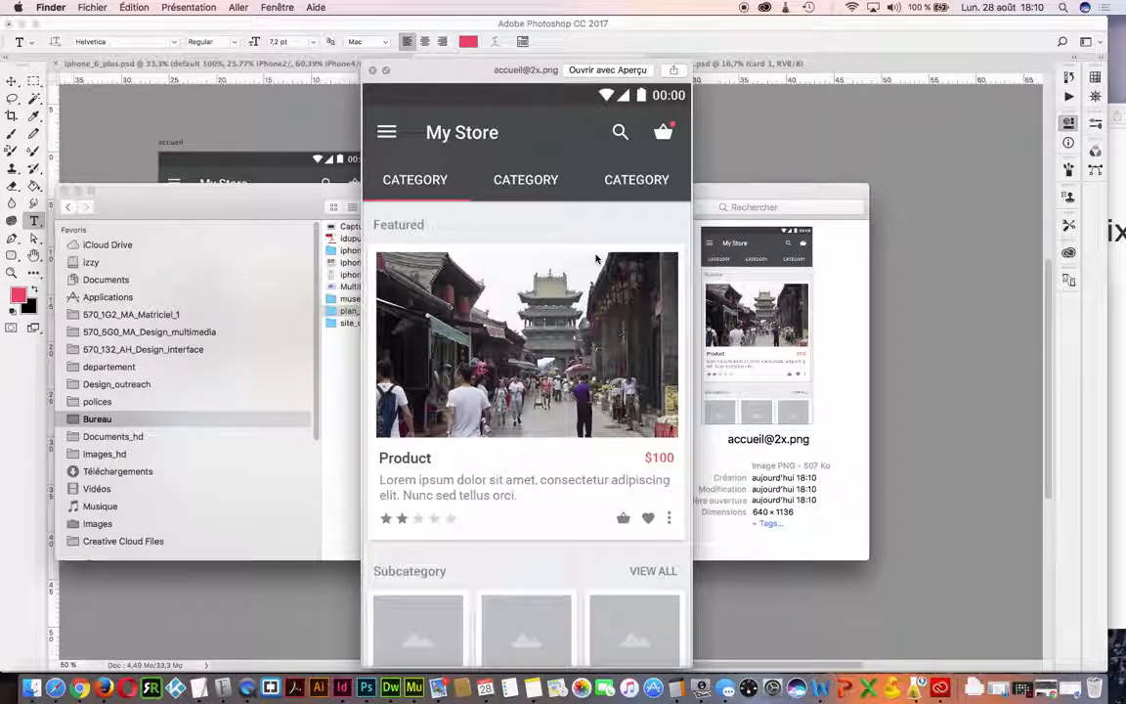
pyautogui.press('space')
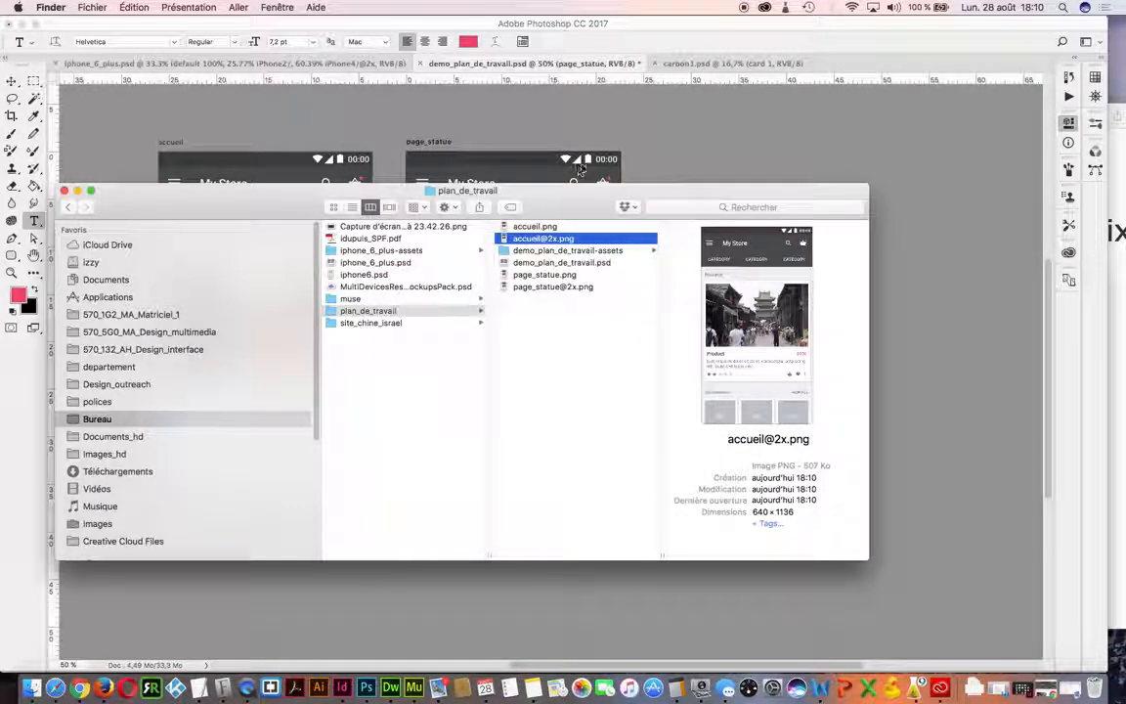
# Step: Delete the four exported PNGs and the demo_plan_de_travail-assets folder from plan_de_travail, keeping demo_plan_de_travail.psd
pyautogui.click(583, 125)
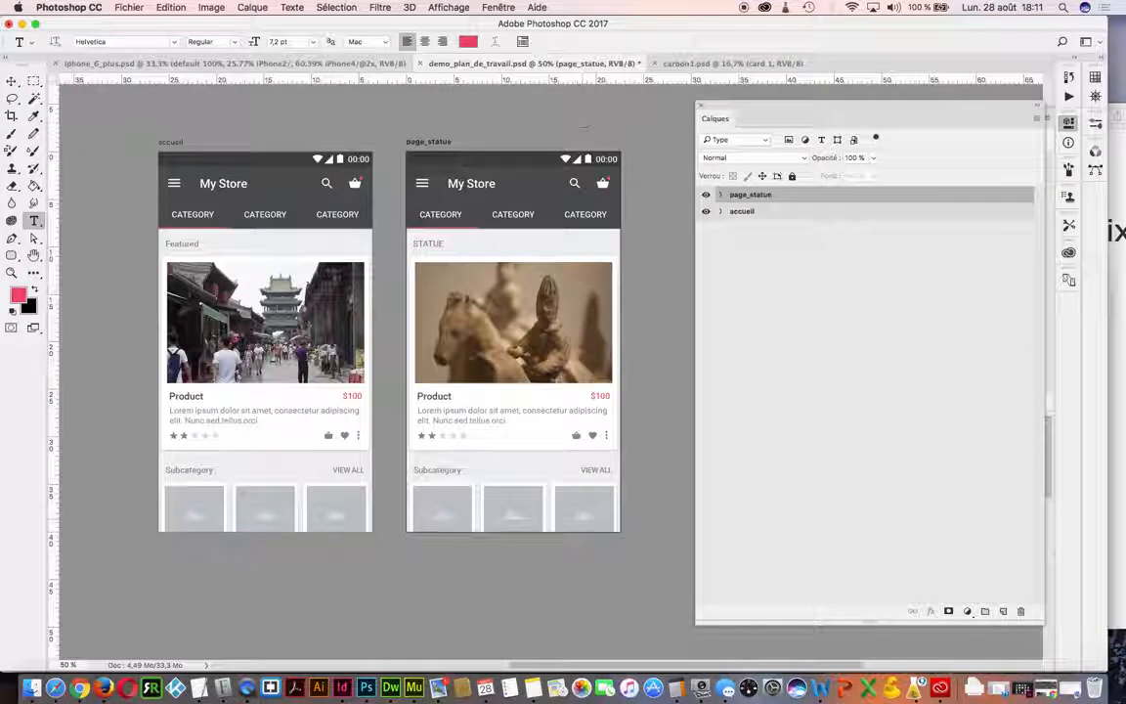
pyautogui.click(35, 690)
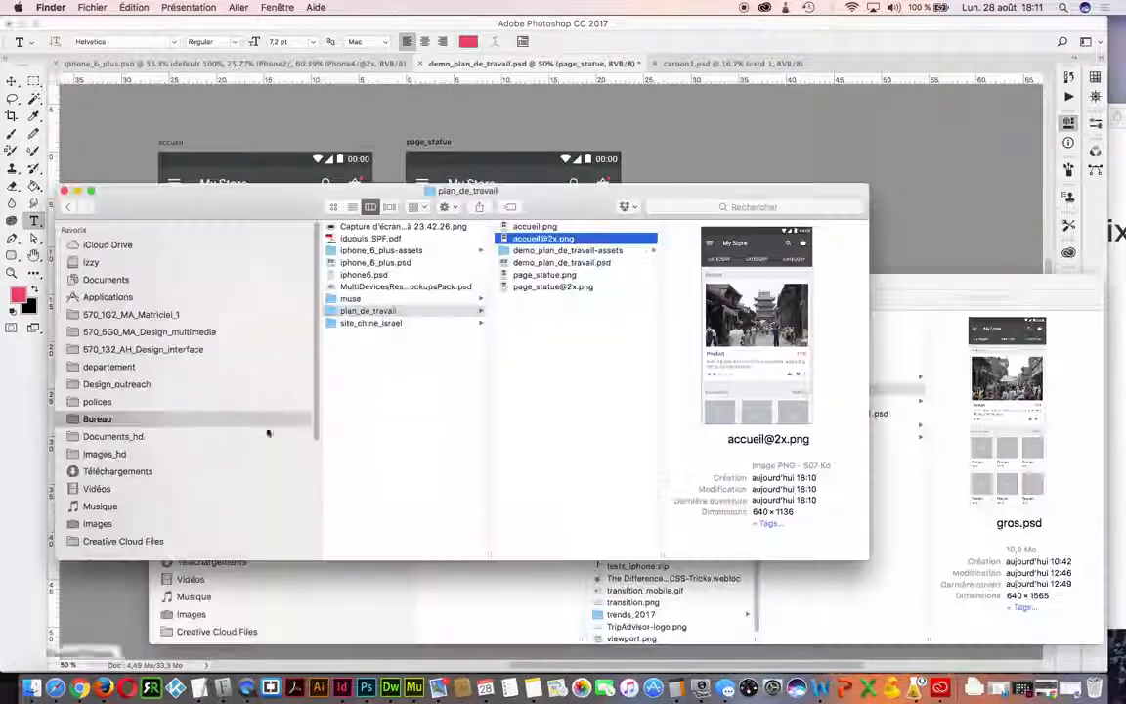
pyautogui.keyDown('shift'); pyautogui.click(536, 227); pyautogui.keyUp('shift')
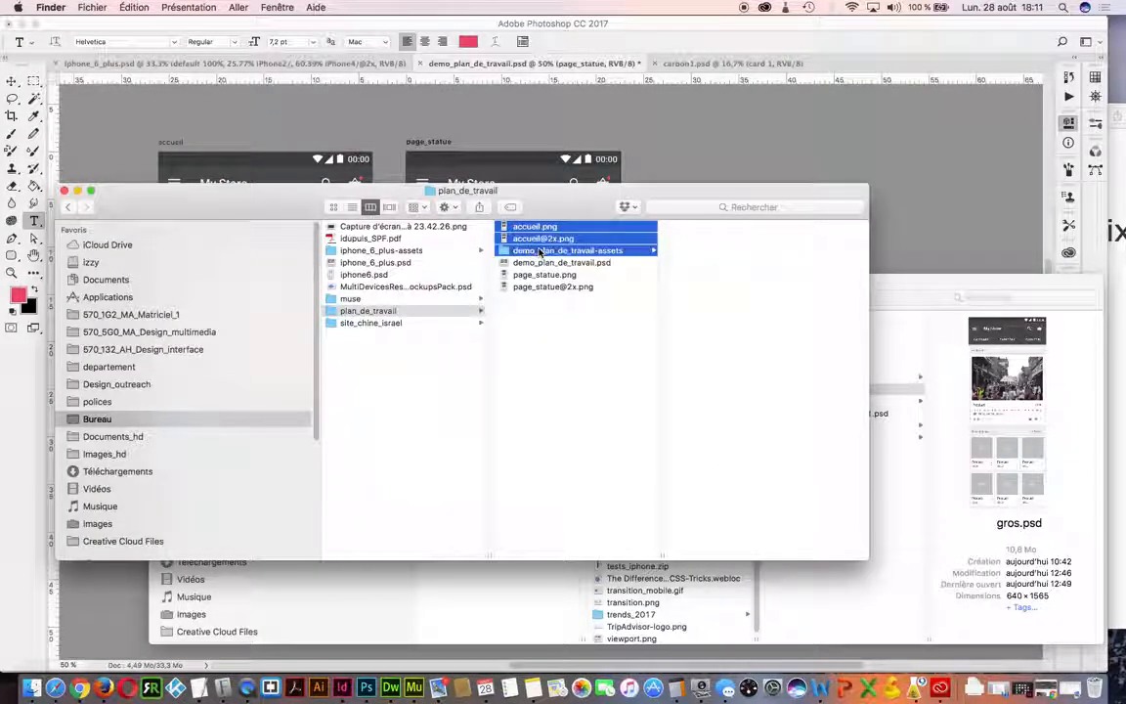
pyautogui.press('super+BackSpace')
pyautogui.click(529, 239)
pyautogui.keyDown('shift'); pyautogui.click(544, 250); pyautogui.keyUp('shift')
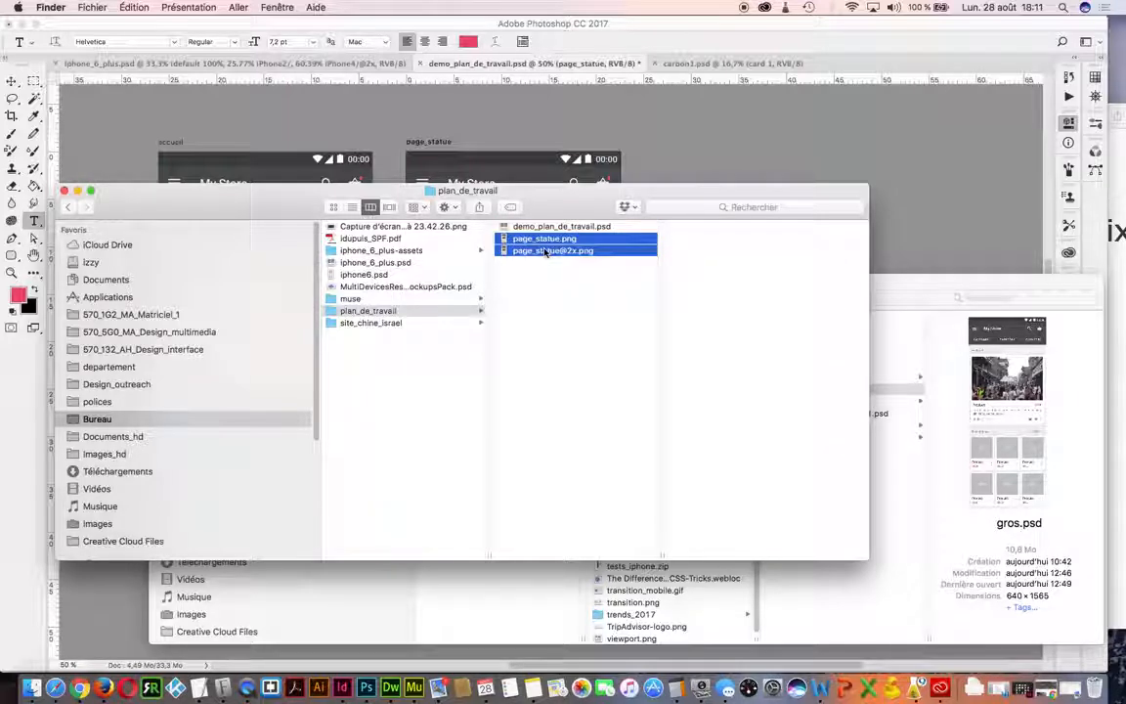
pyautogui.press('super+BackSpace')
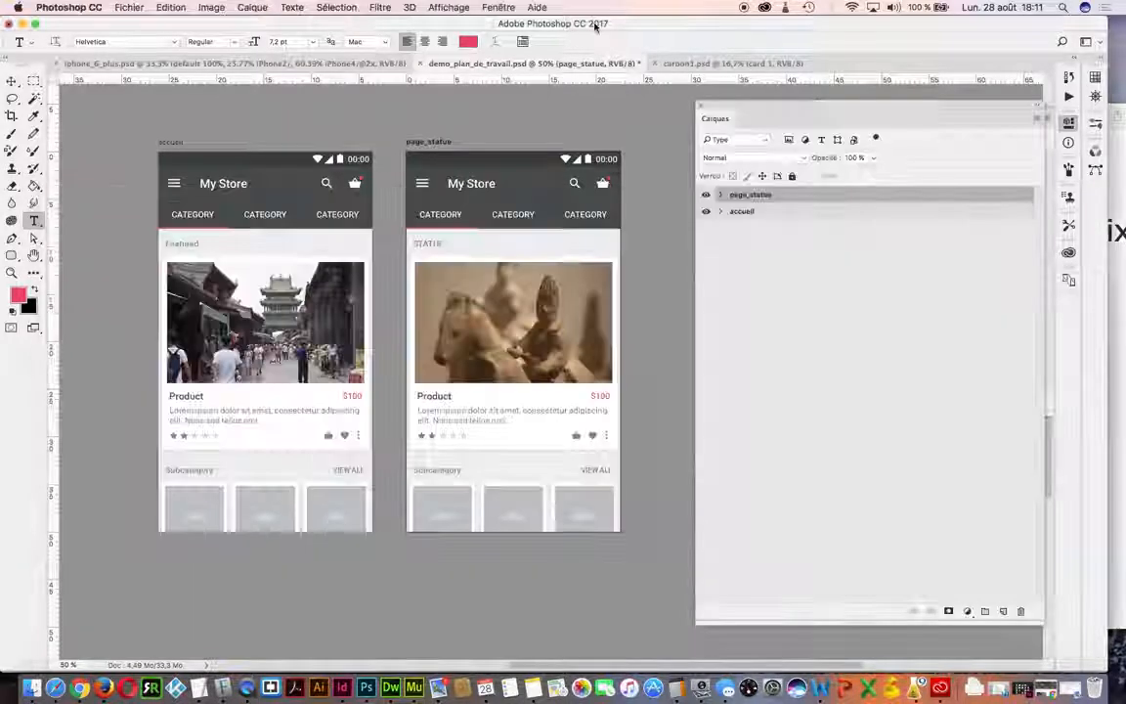
# Step: Switch to Photoshop and examine the layer names in the images group of the page_statue artboard
pyautogui.click(594, 25)
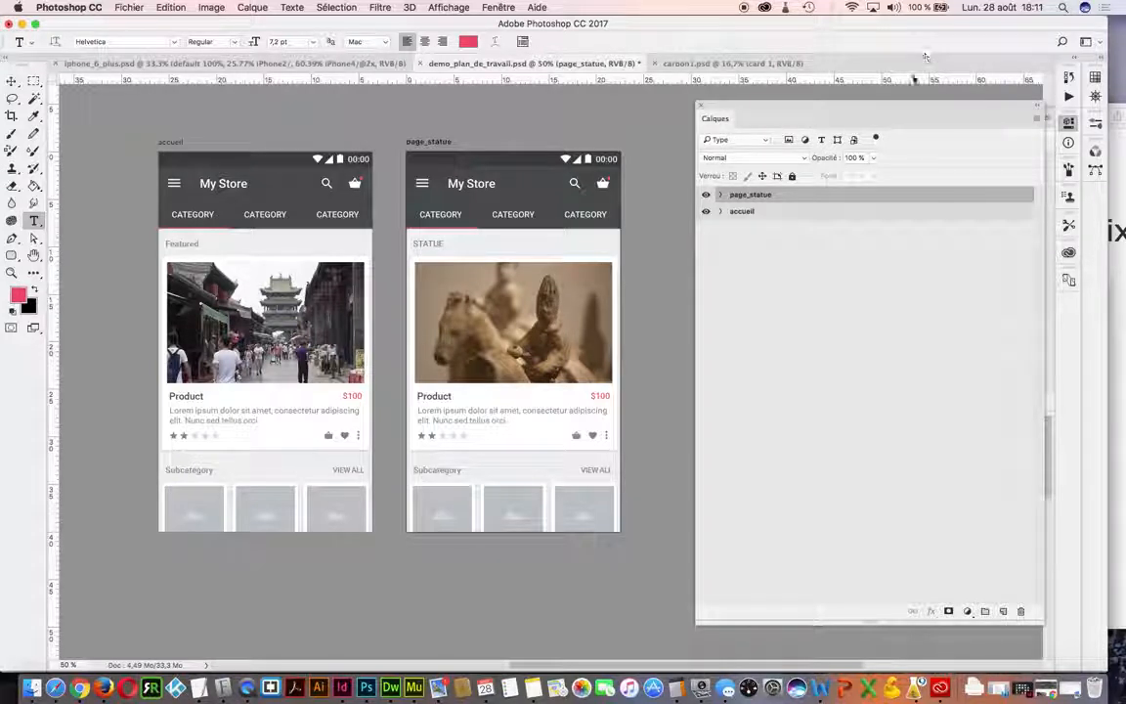
pyautogui.click(720, 195)
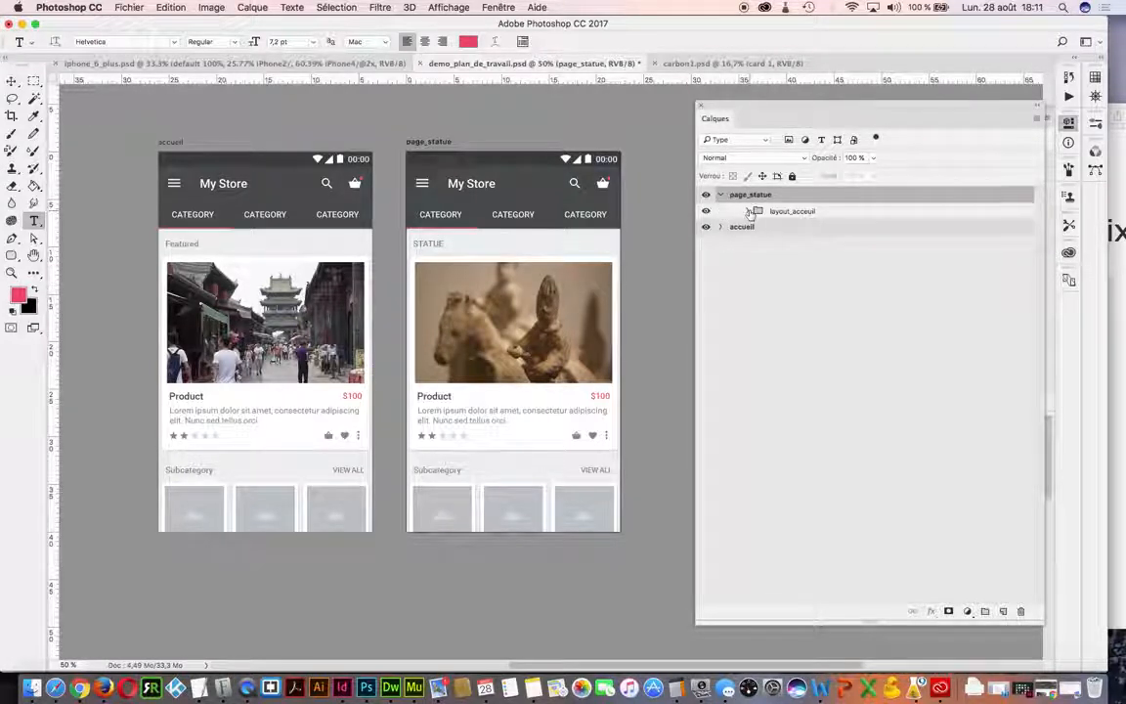
pyautogui.click(749, 211)
pyautogui.doubleClick(915, 264)
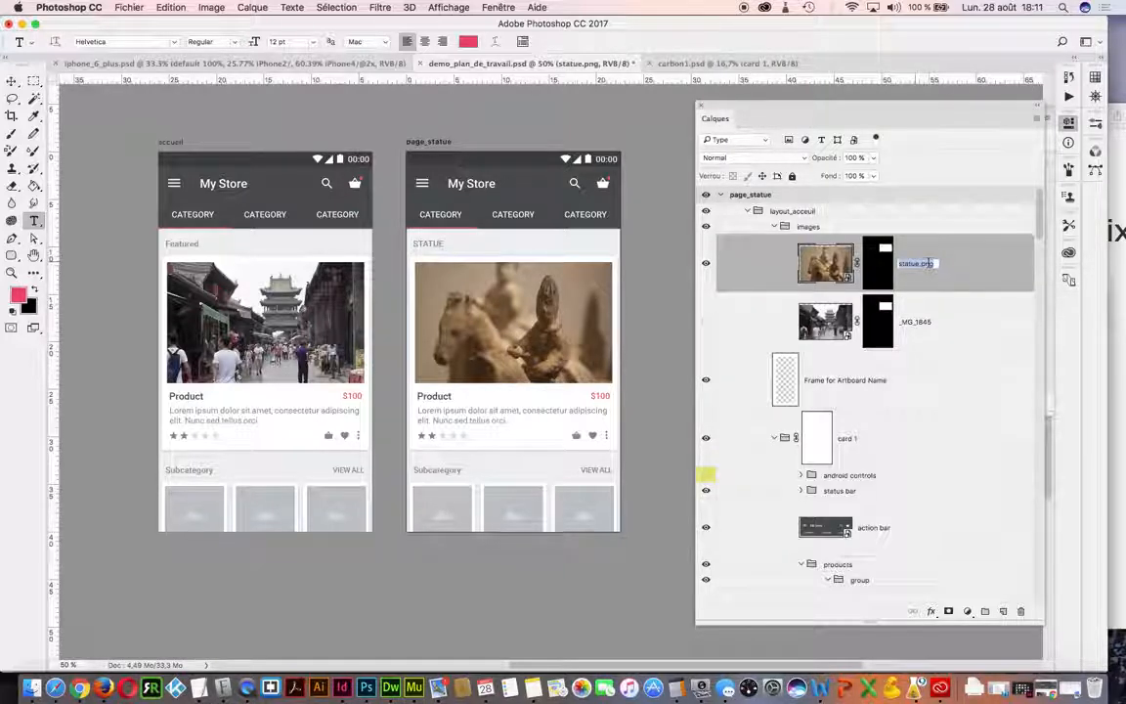
pyautogui.click(919, 264)
pyautogui.click(923, 322)
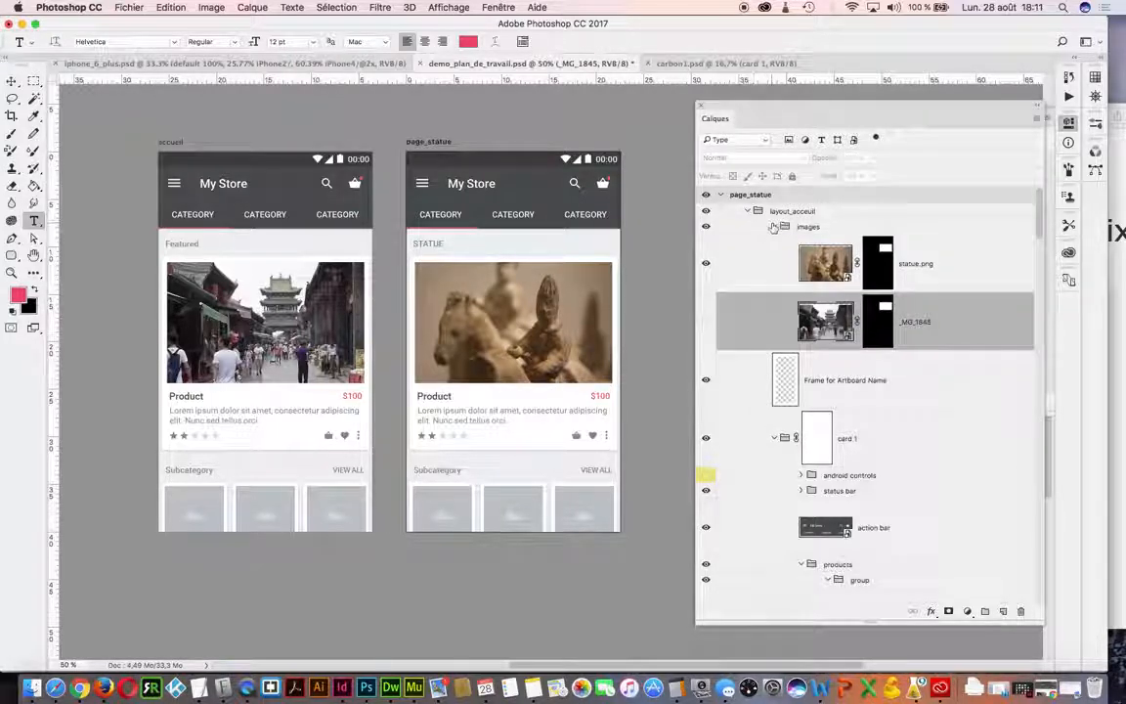
pyautogui.click(773, 226)
pyautogui.click(773, 227)
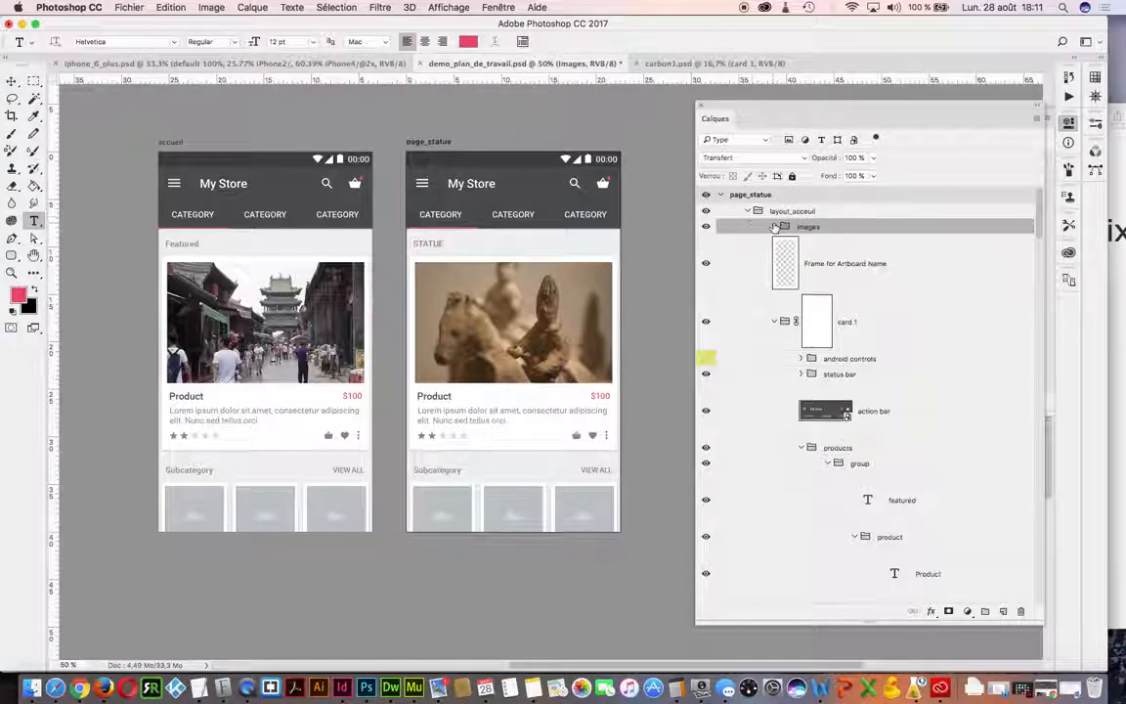
pyautogui.click(747, 211)
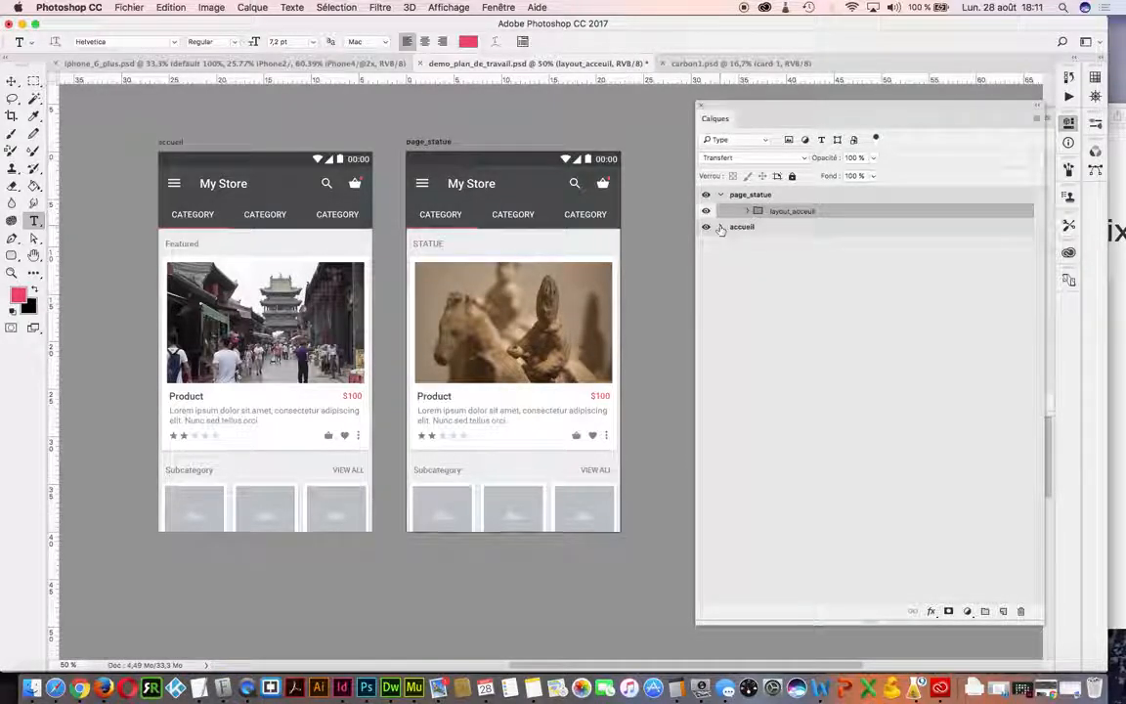
# Step: Rename the gence.png layer in the accueil artboard's images group to gence.jpg60%
pyautogui.click(720, 226)
pyautogui.click(747, 243)
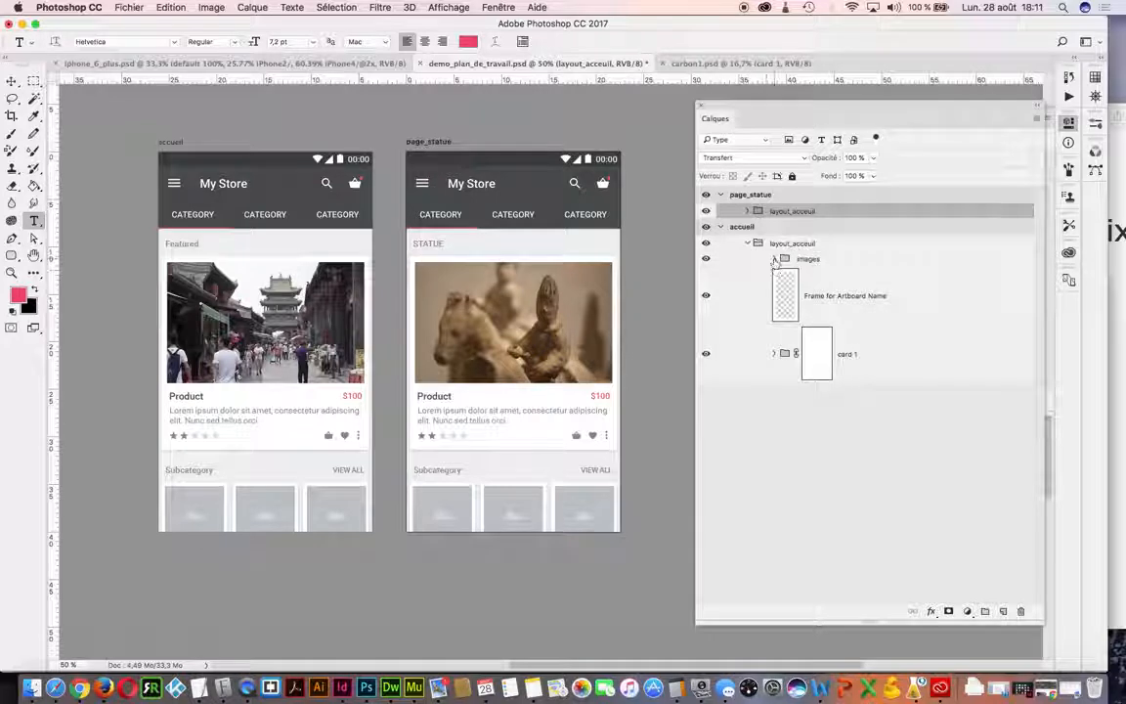
pyautogui.click(773, 258)
pyautogui.doubleClick(926, 356)
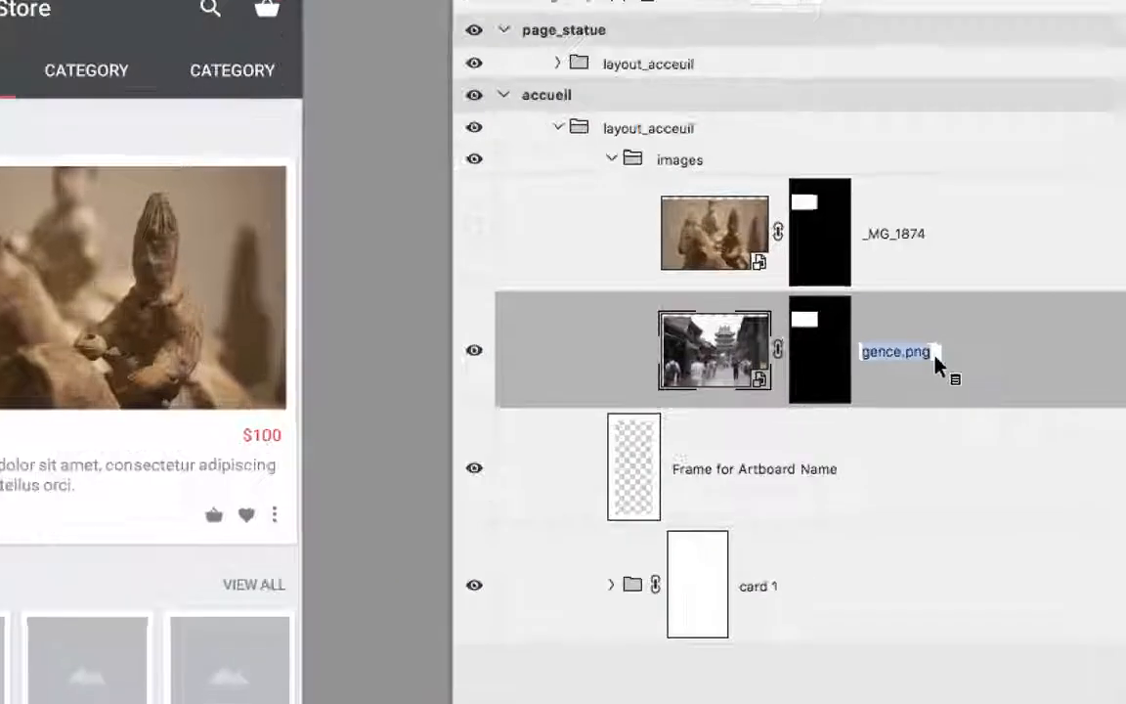
pyautogui.click(928, 355)
pyautogui.doubleClick(922, 351)
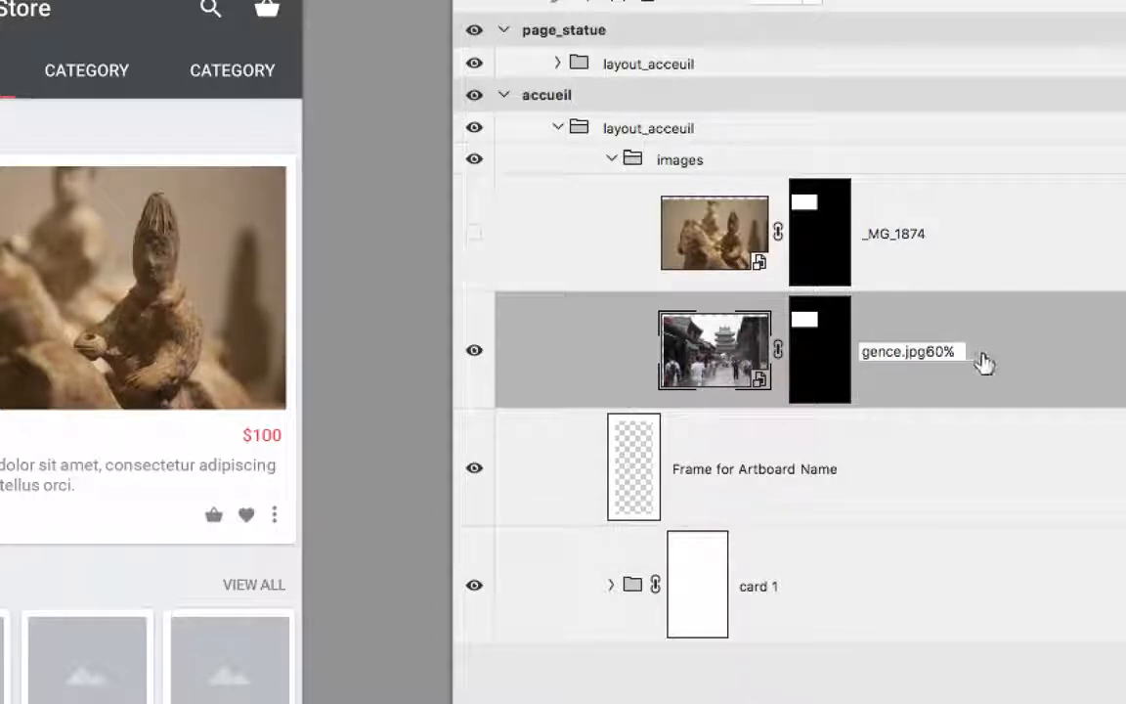
pyautogui.moveTo(981, 360); pyautogui.dragTo(990, 361)
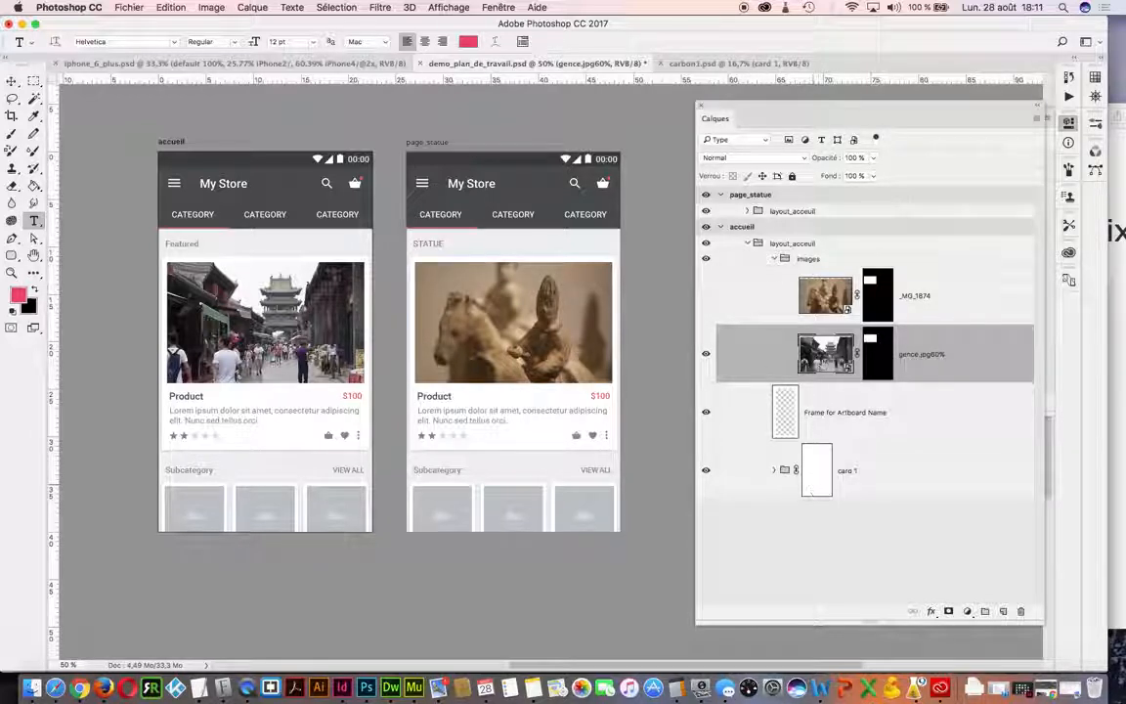
# Step: Collapse the layout_acceuil group of accueil and toggle the automatic generation of image files (Fichiers d'image)
pyautogui.click(773, 258)
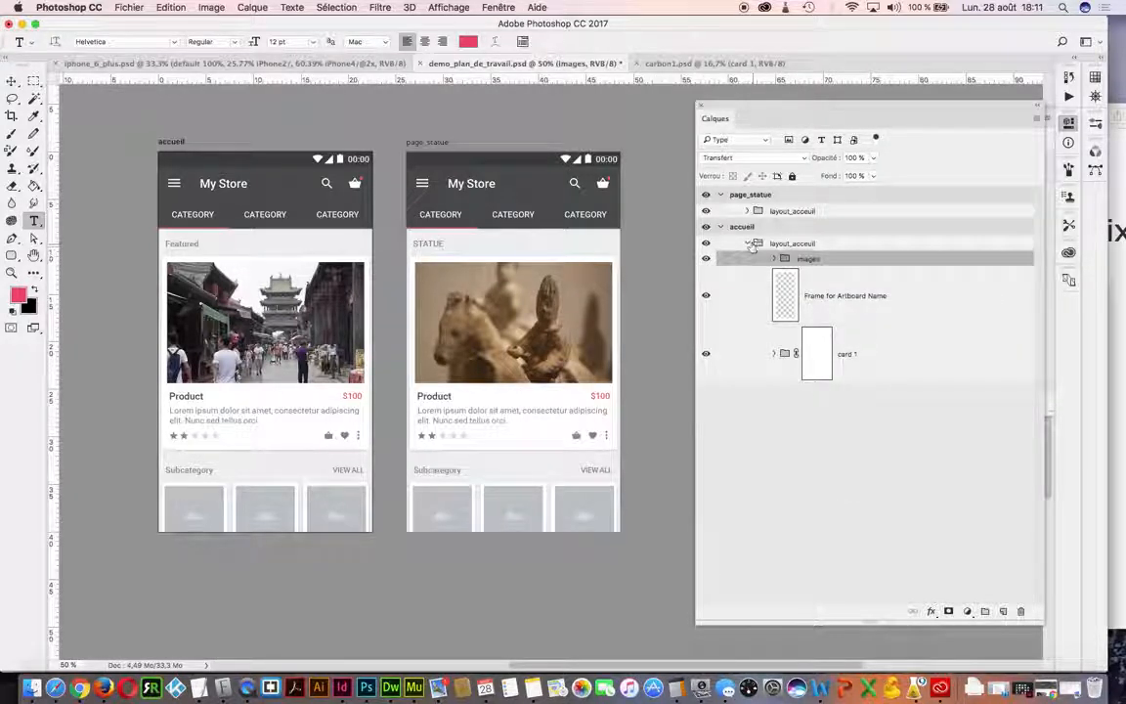
pyautogui.click(748, 243)
pyautogui.click(723, 194)
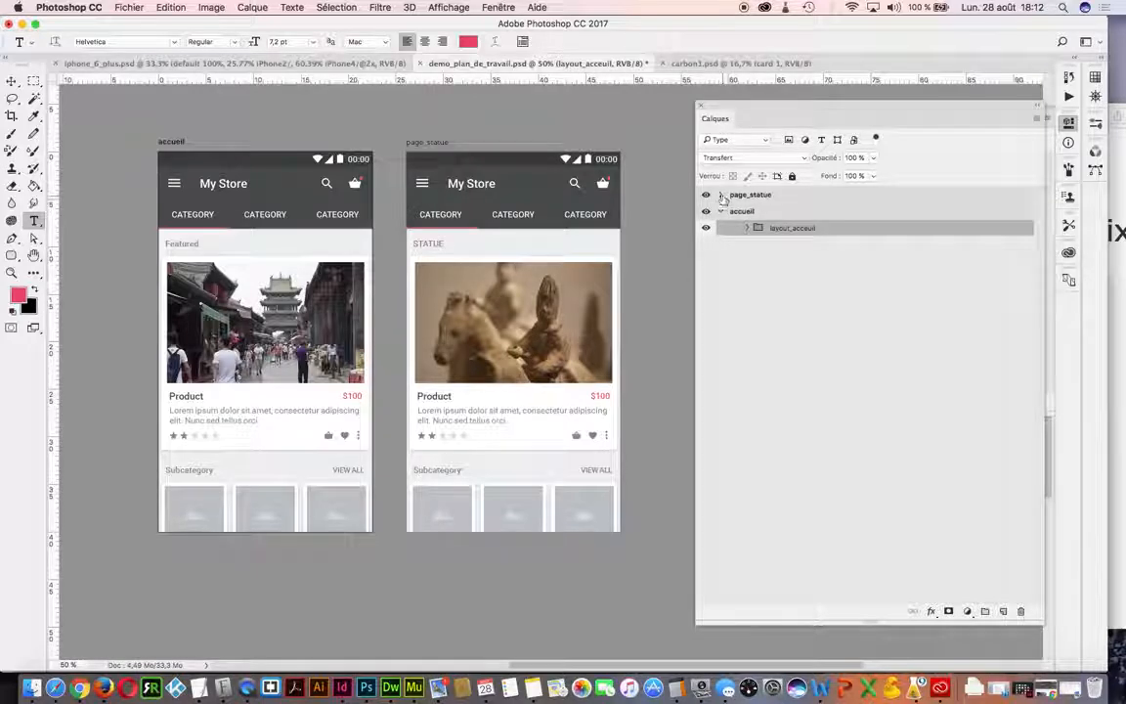
pyautogui.click(722, 194)
pyautogui.click(129, 7)
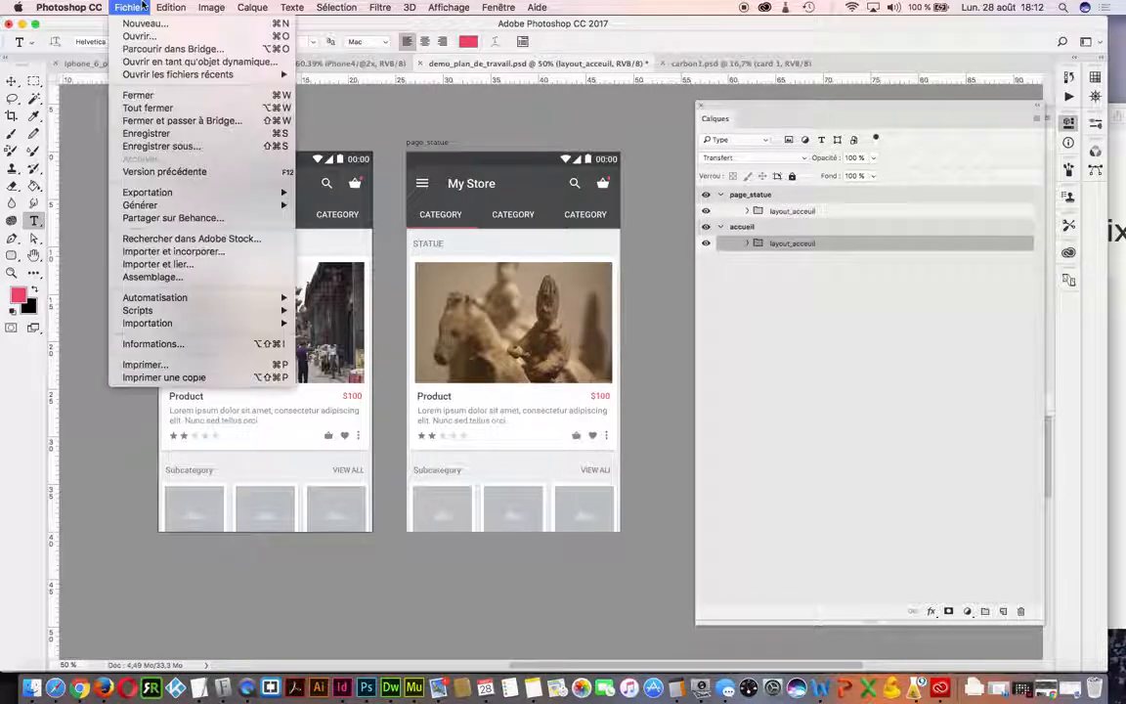
pyautogui.moveTo(201, 206)
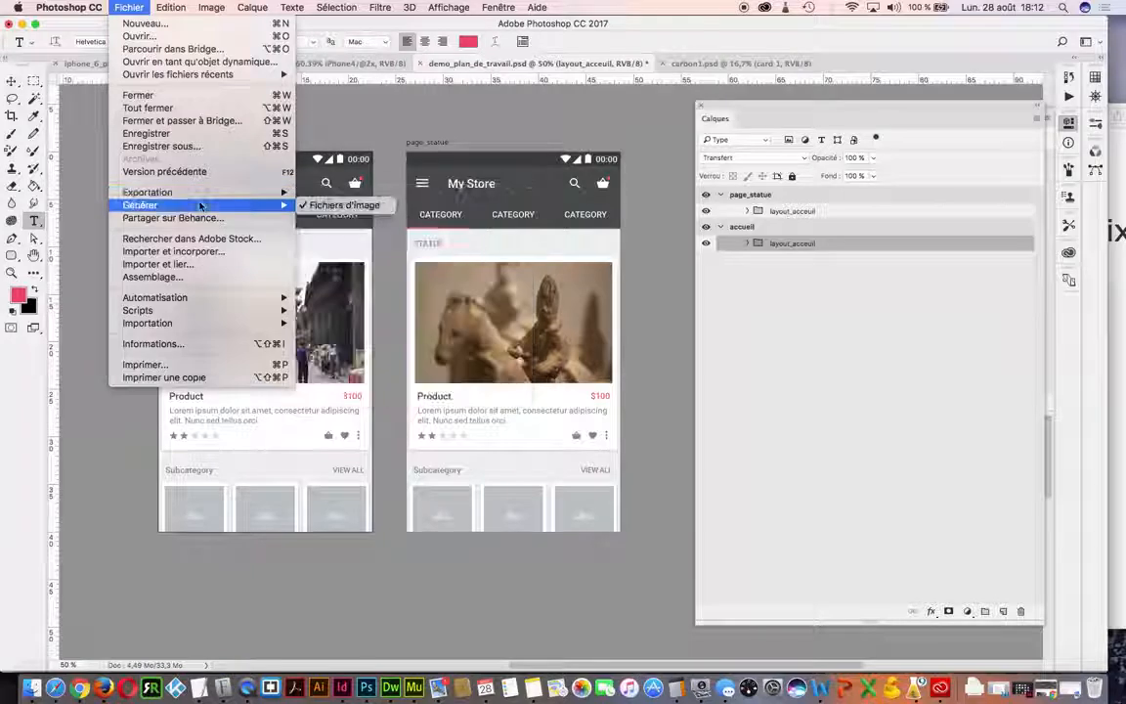
pyautogui.click(338, 206)
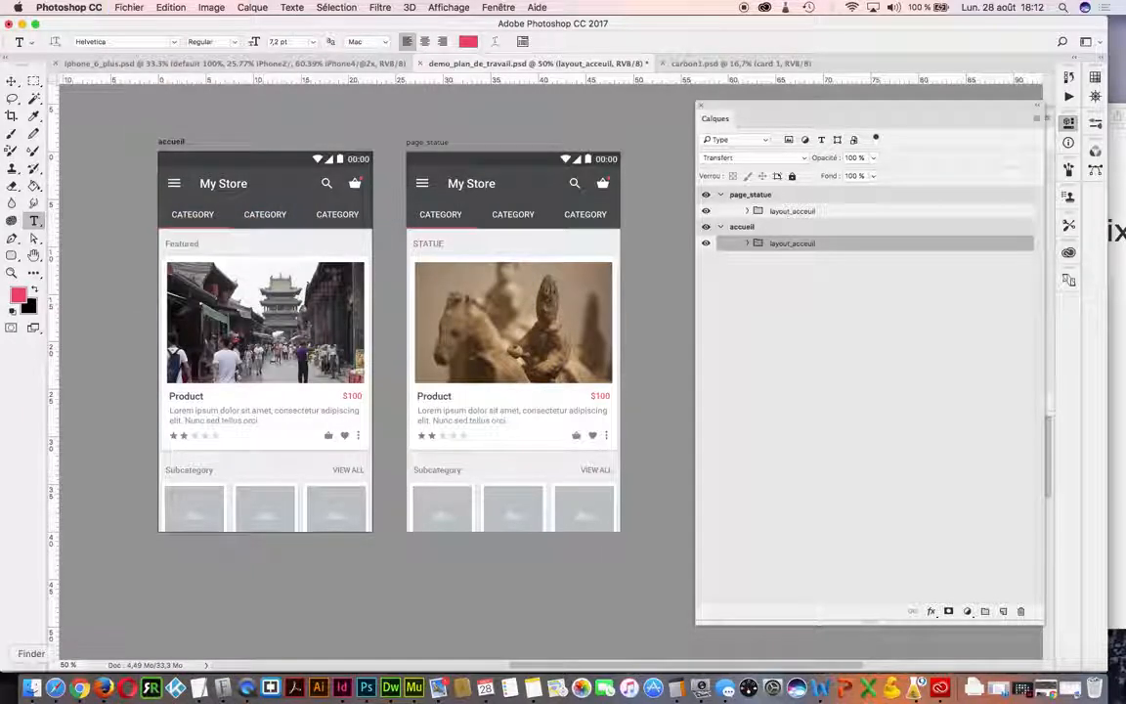
# Step: Switch to Finder and preview gence.jpg in the demo_plan_de_travail-assets folder
pyautogui.click(33, 687)
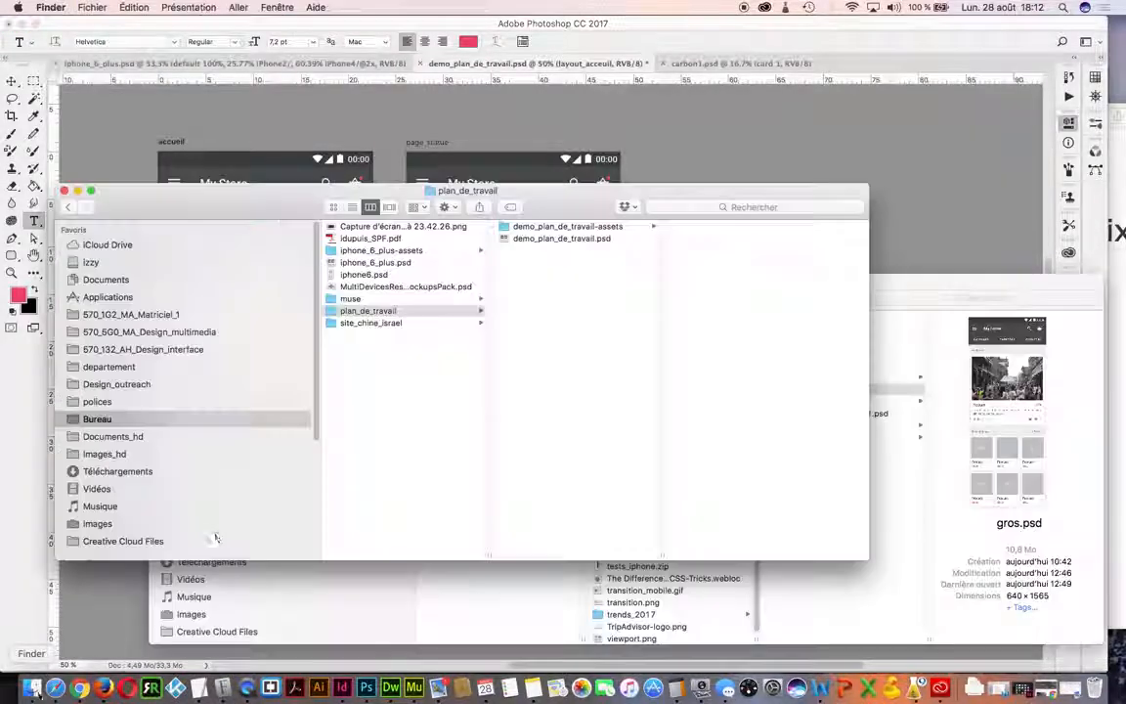
pyautogui.click(579, 228)
pyautogui.click(701, 227)
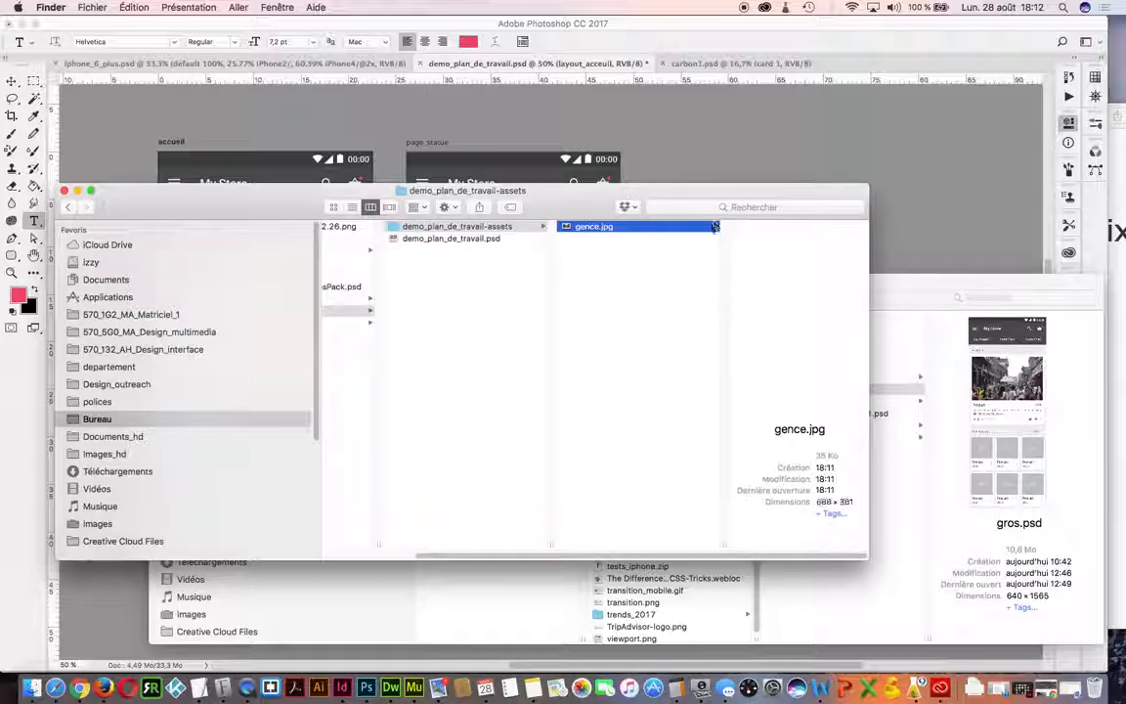
pyautogui.press('space')
pyautogui.press('space')
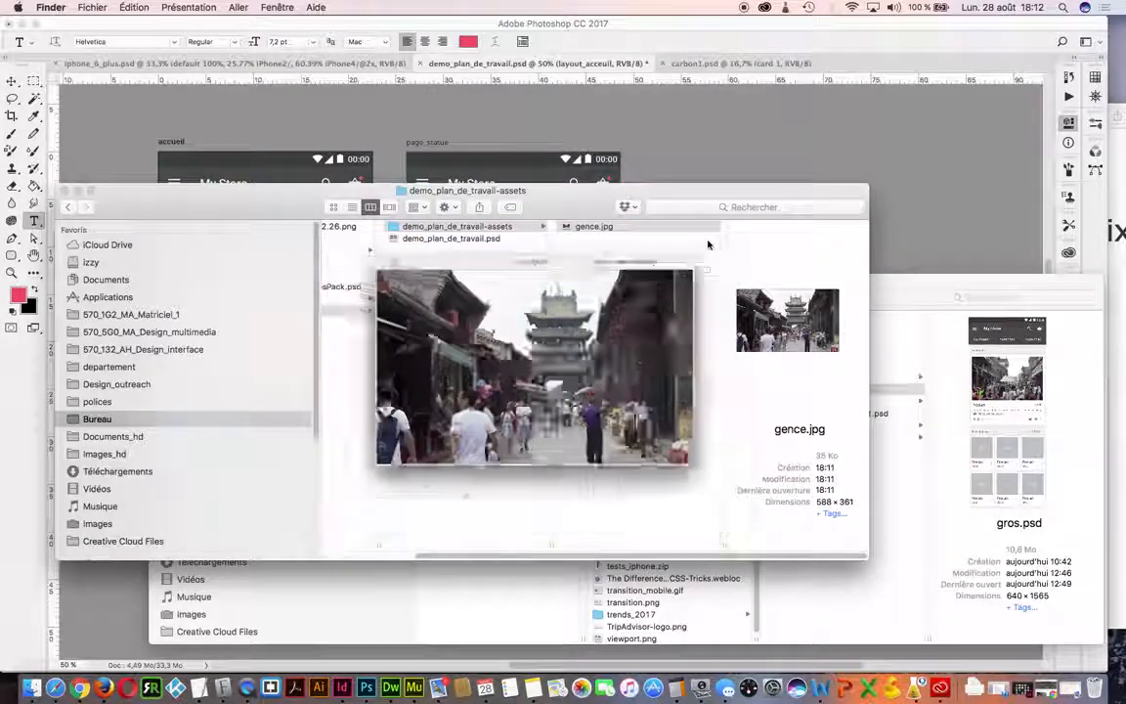
pyautogui.press('space')
pyautogui.press('space')
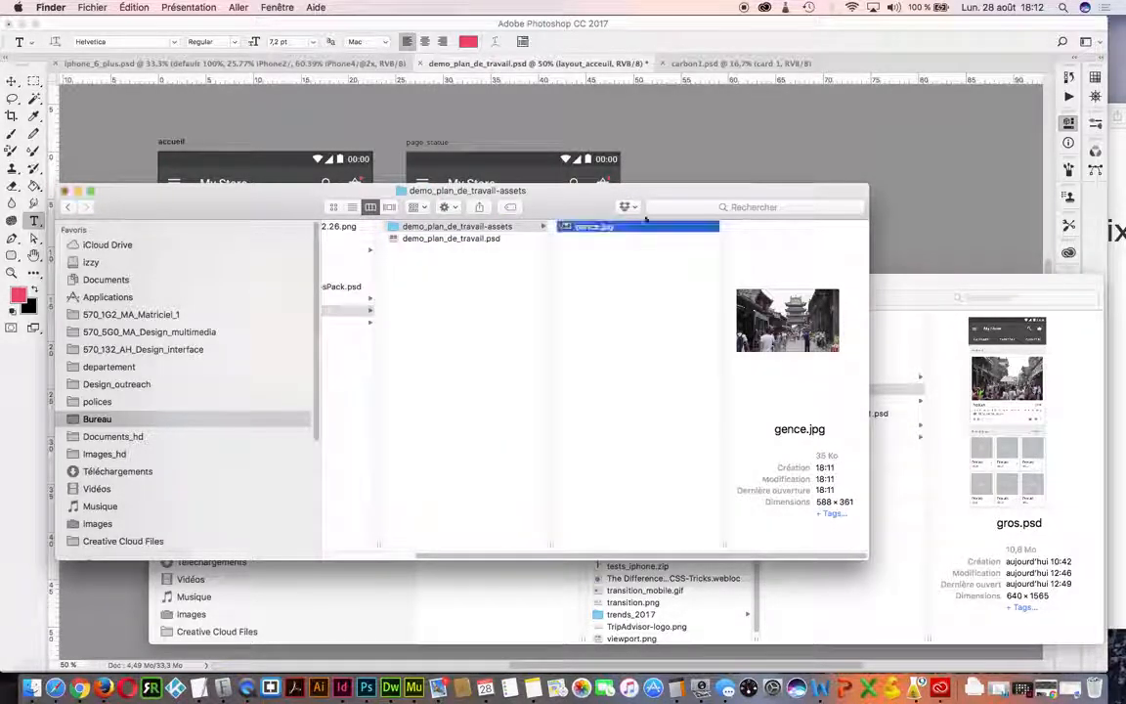
# Step: Switch to Photoshop and look inside the layout_acceuil groups of both artboards, leaving them collapsed
pyautogui.click(648, 155)
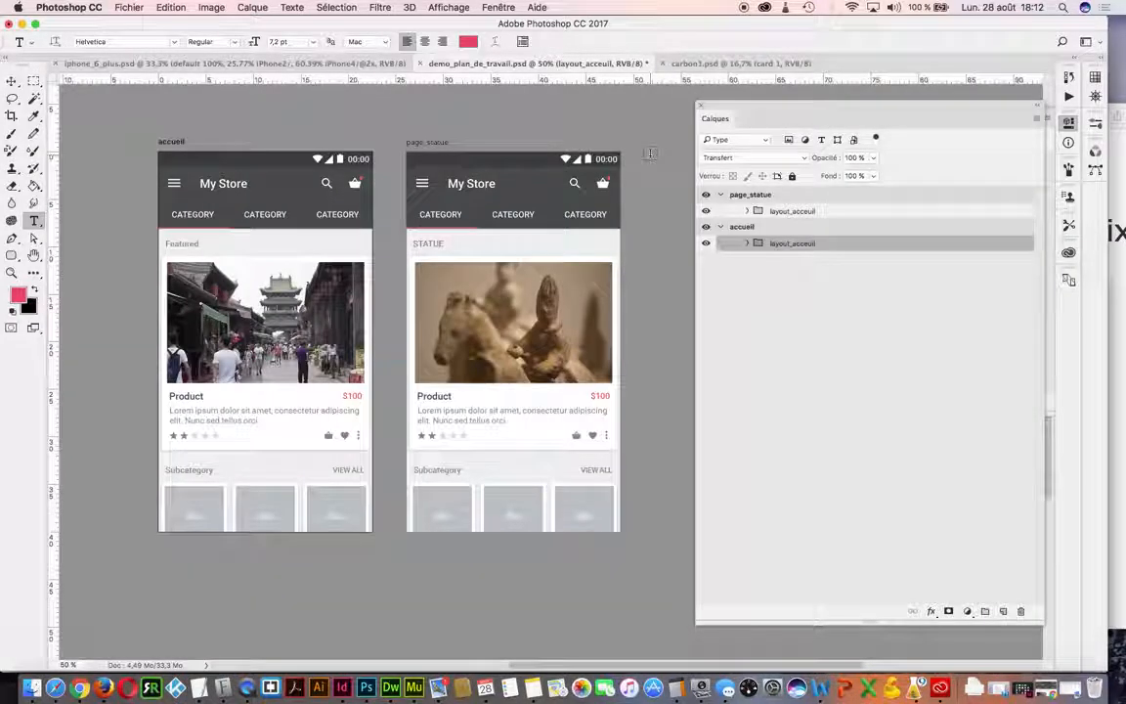
pyautogui.click(747, 243)
pyautogui.click(748, 244)
pyautogui.click(748, 211)
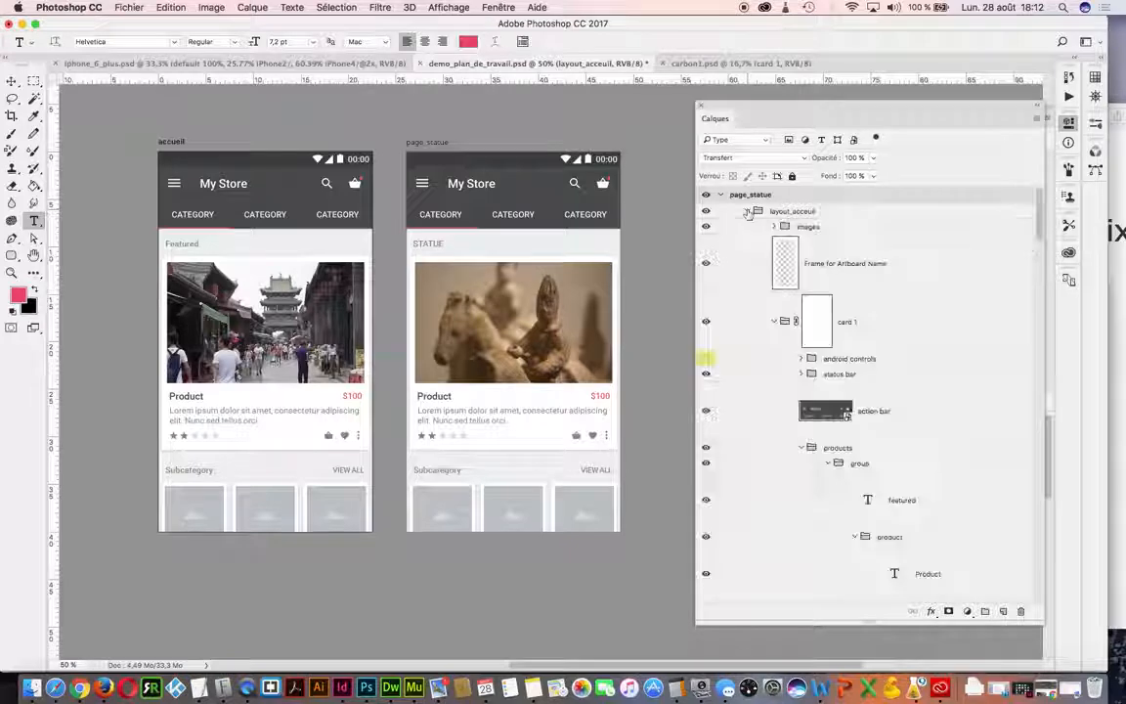
pyautogui.click(747, 212)
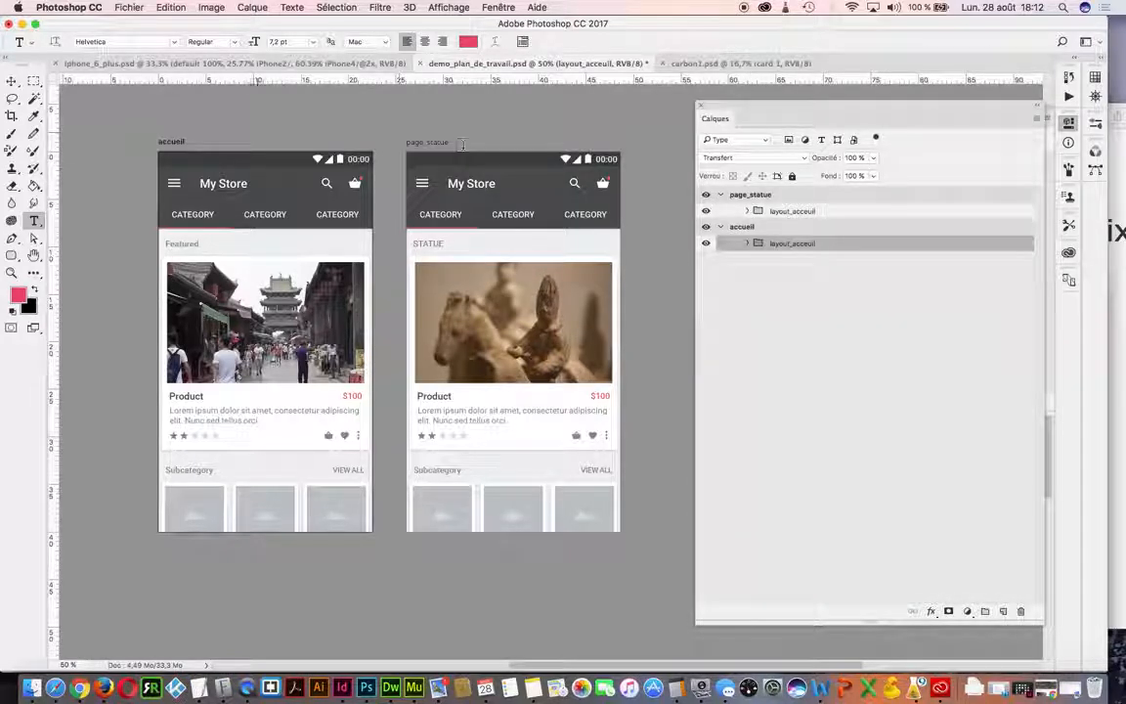
pyautogui.click(234, 64)
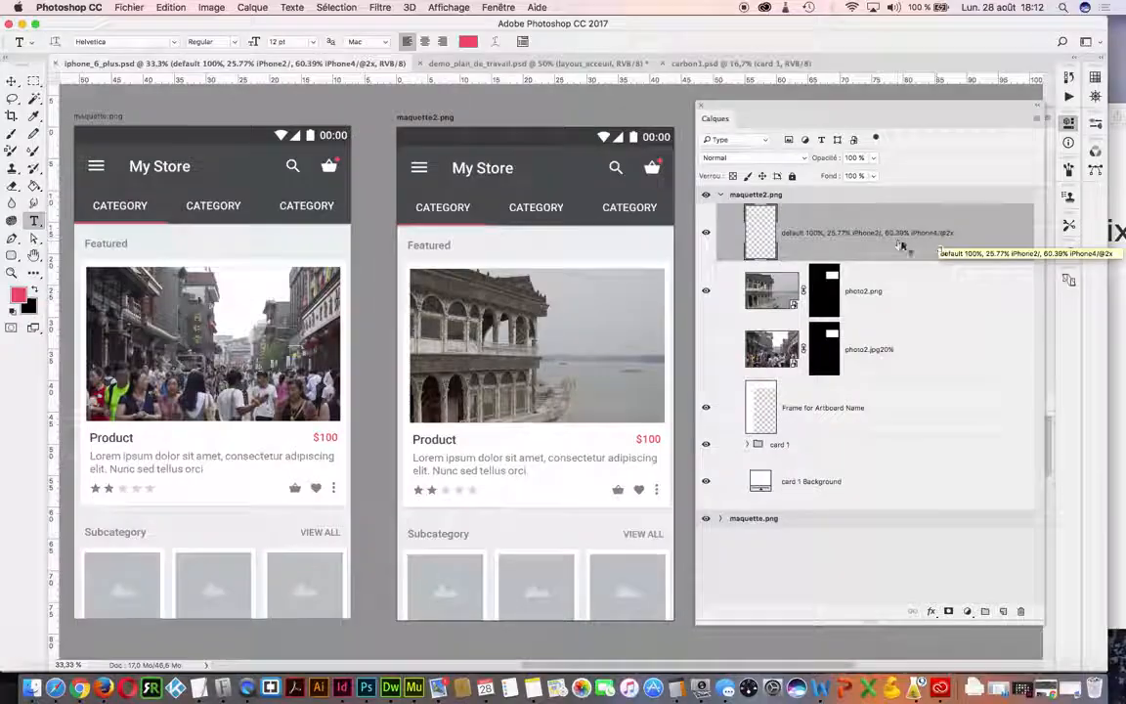
pyautogui.rightClick(899, 244)
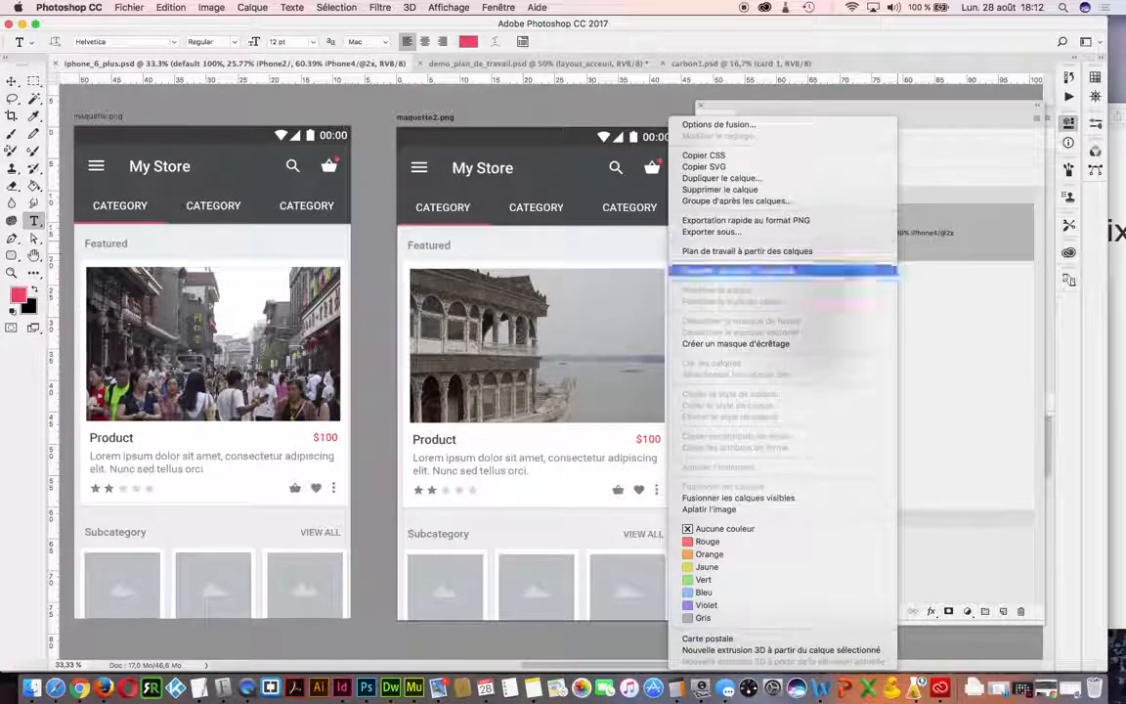
pyautogui.click(808, 180)
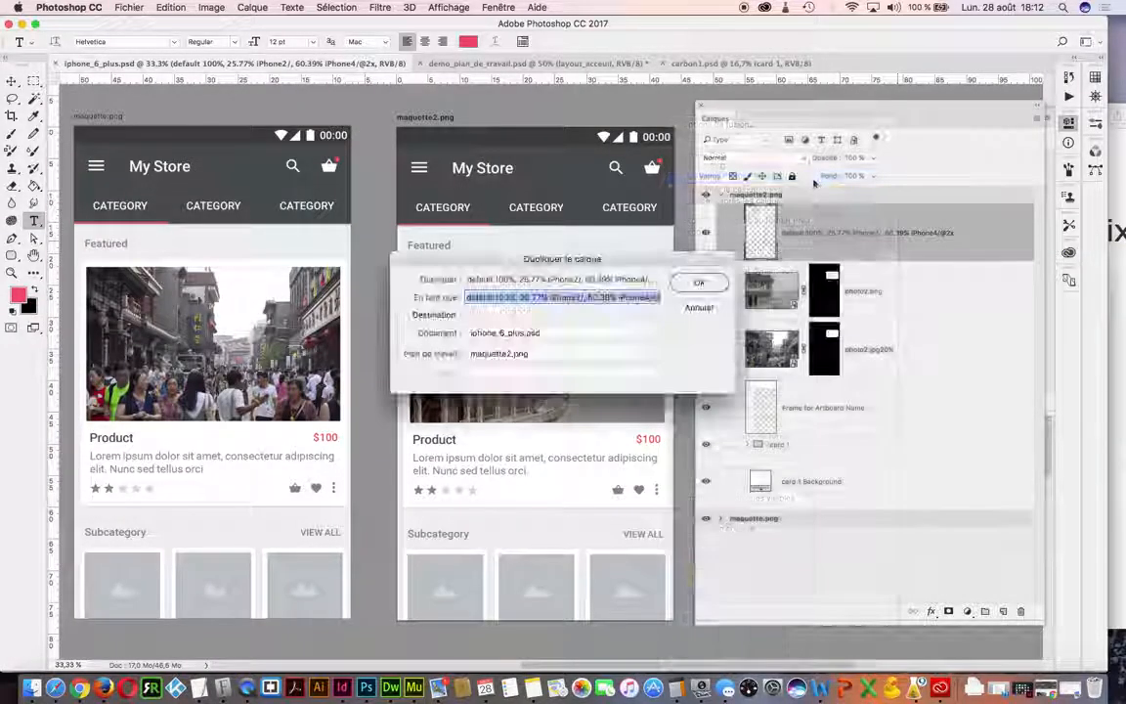
pyautogui.click(639, 334)
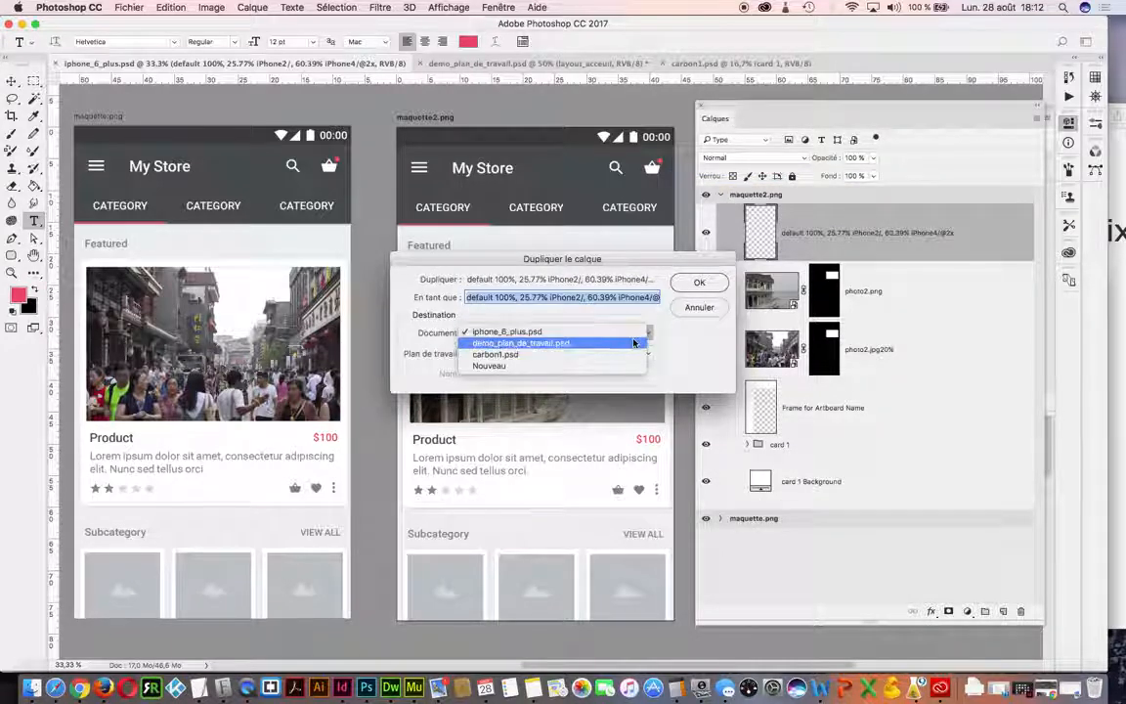
pyautogui.click(635, 343)
pyautogui.click(699, 282)
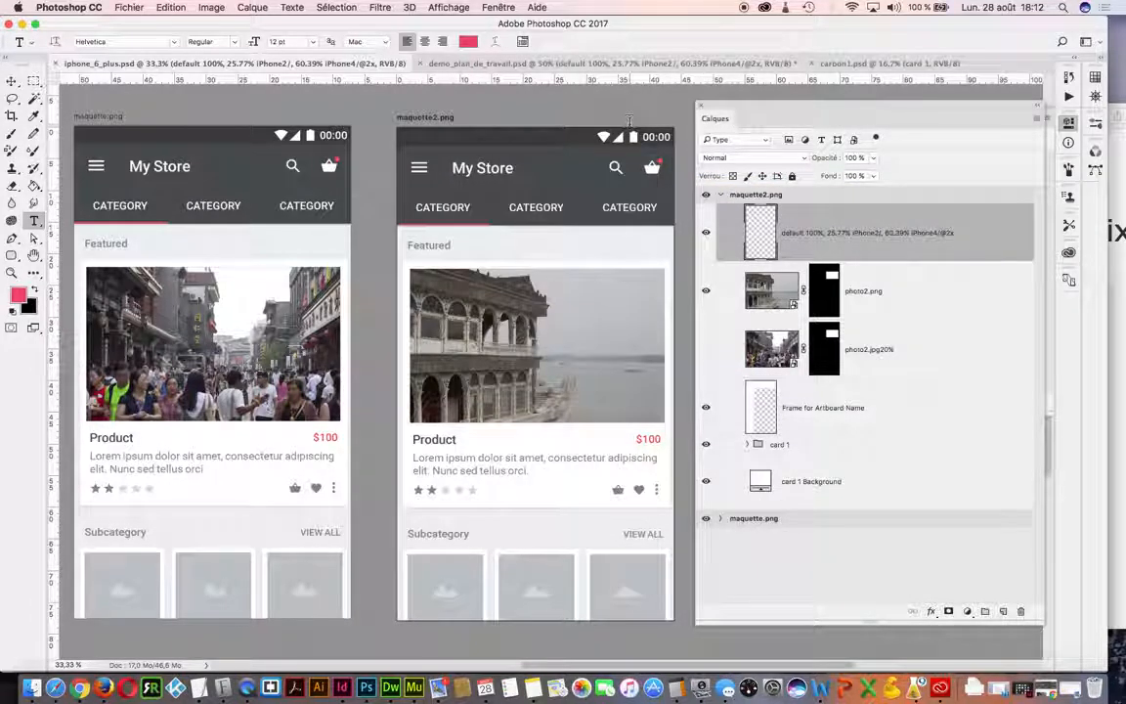
# Step: In demo_plan_de_travail.psd, move the duplicated default-sizes layer into the page_statue artboard above layout_acceuil and save the document
pyautogui.click(519, 62)
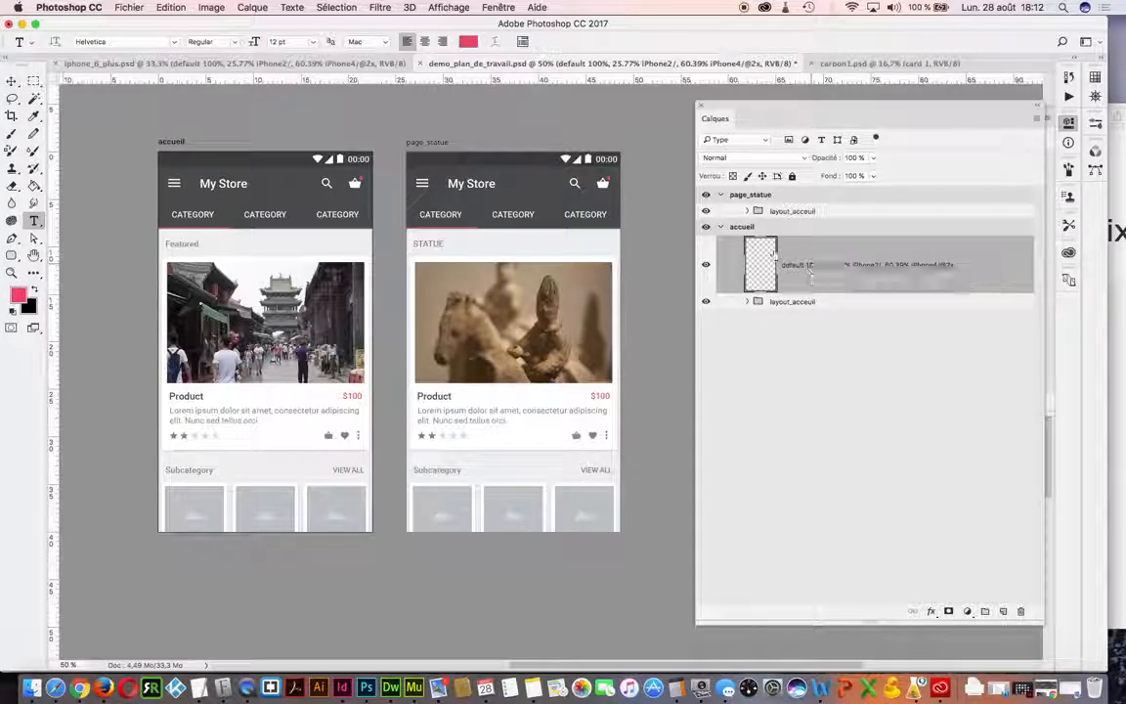
pyautogui.moveTo(782, 266); pyautogui.dragTo(776, 191)
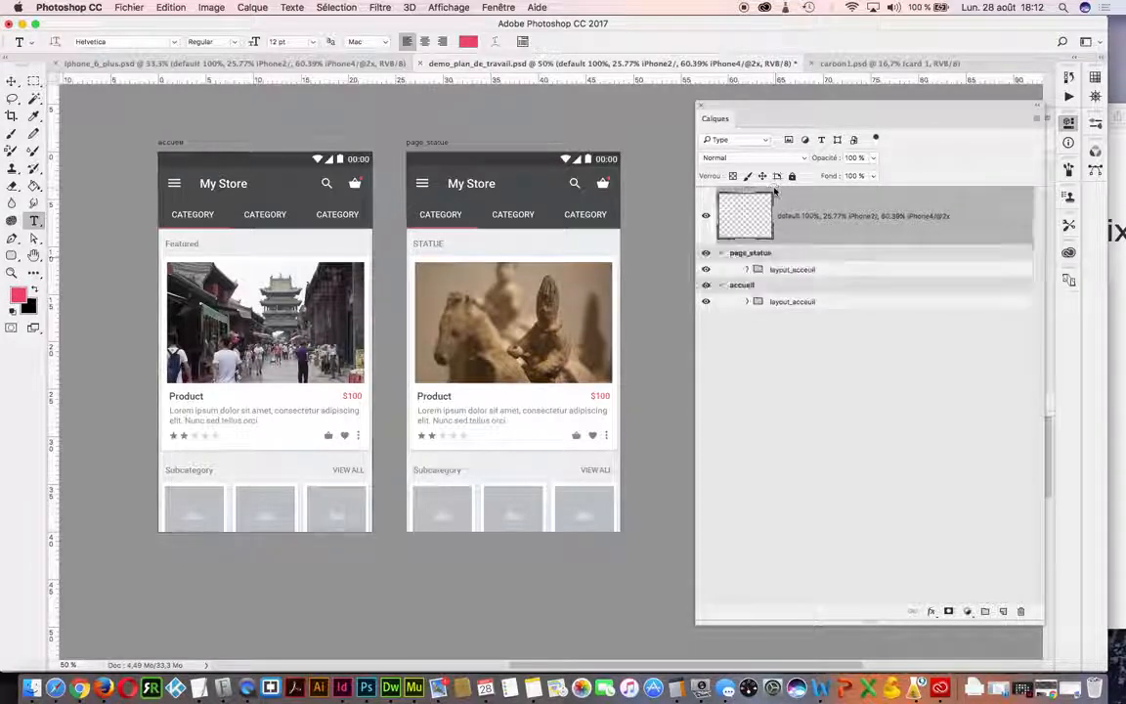
pyautogui.moveTo(752, 237); pyautogui.dragTo(762, 262)
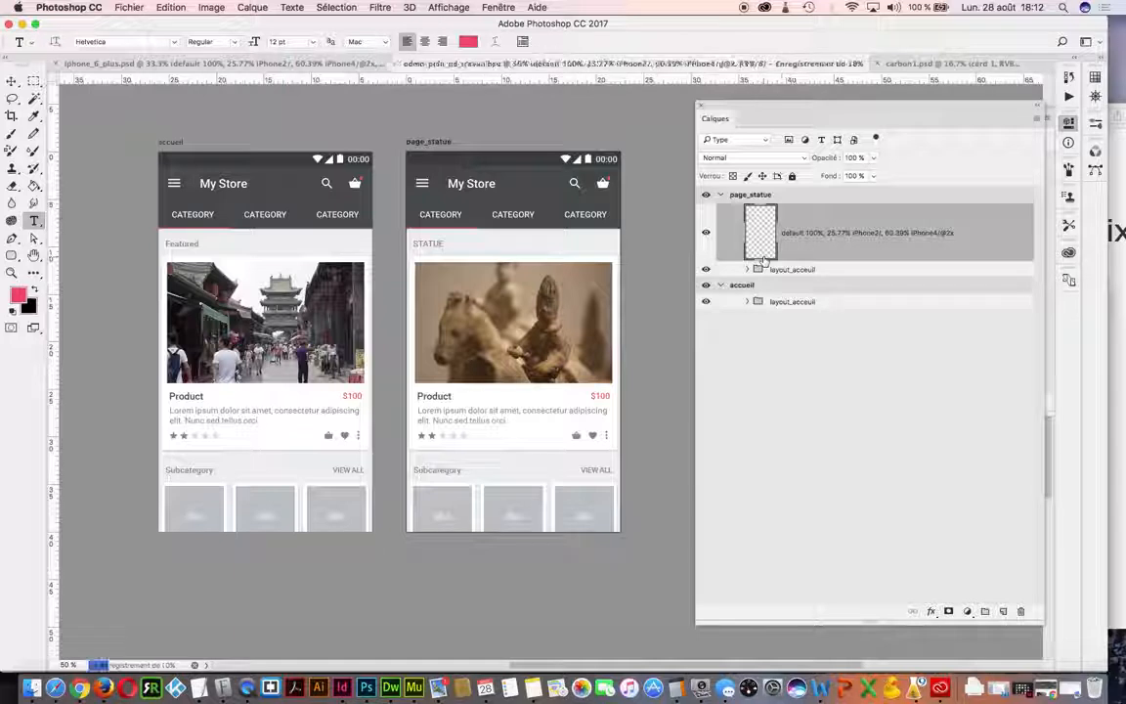
pyautogui.moveTo(759, 269); pyautogui.dragTo(755, 198)
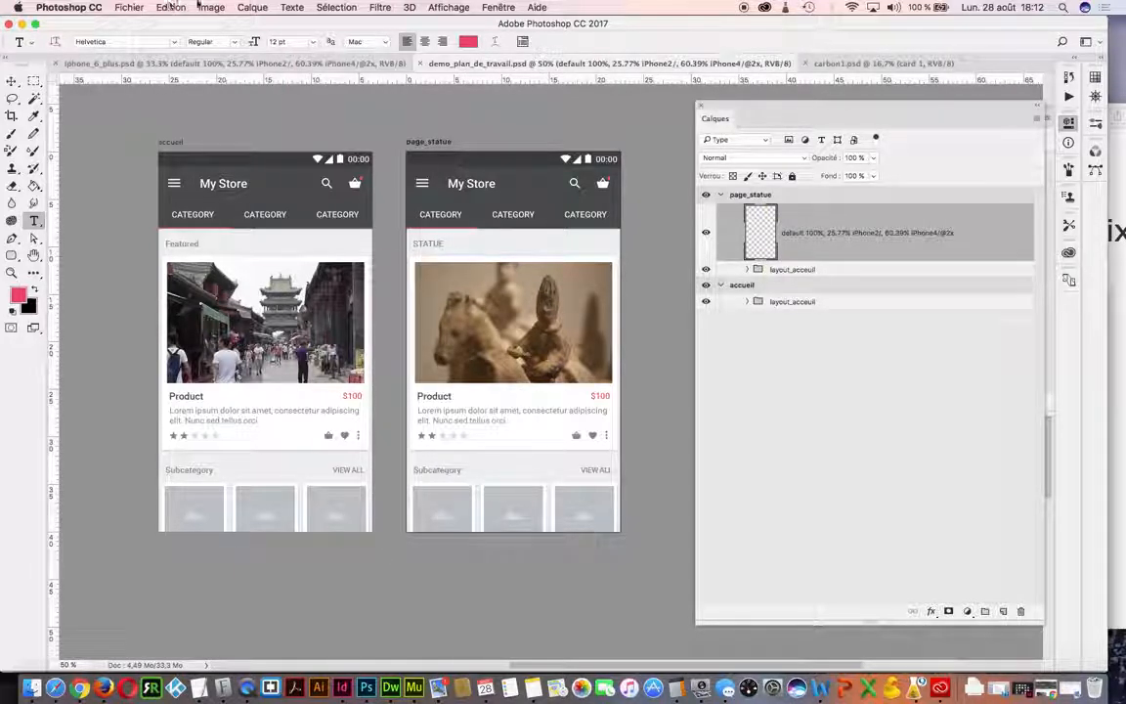
# Step: Turn on the automatic generation of image files (Fichiers d'image) for demo_plan_de_travail.psd
pyautogui.click(131, 6)
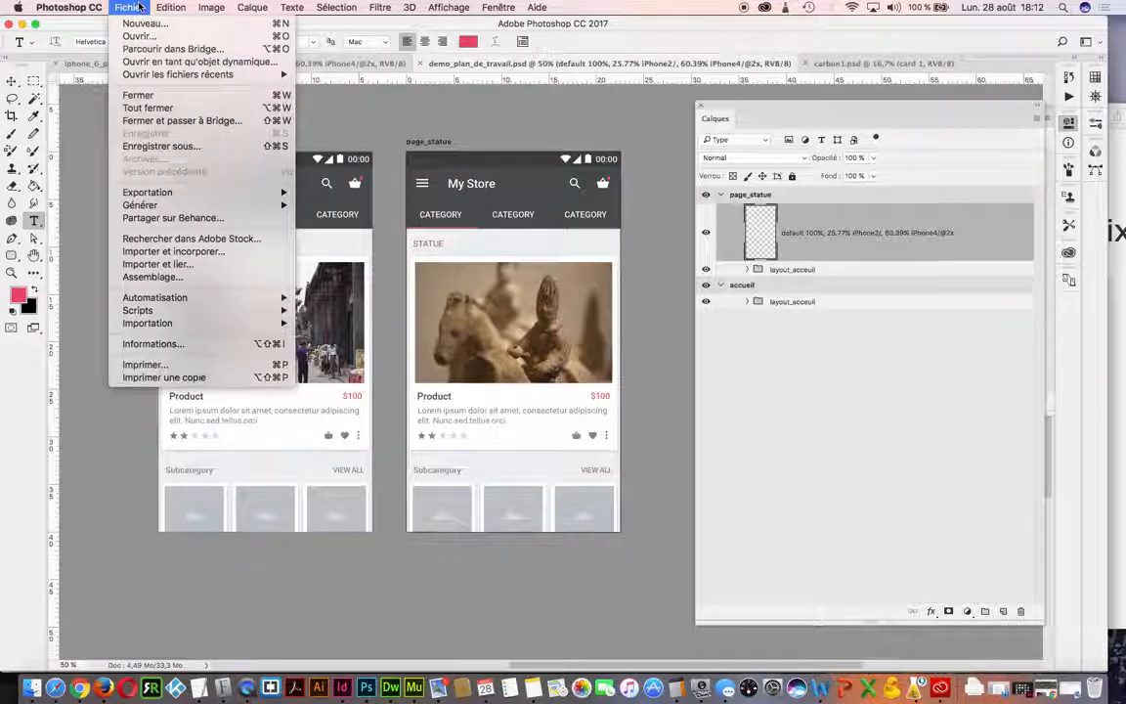
pyautogui.moveTo(182, 194)
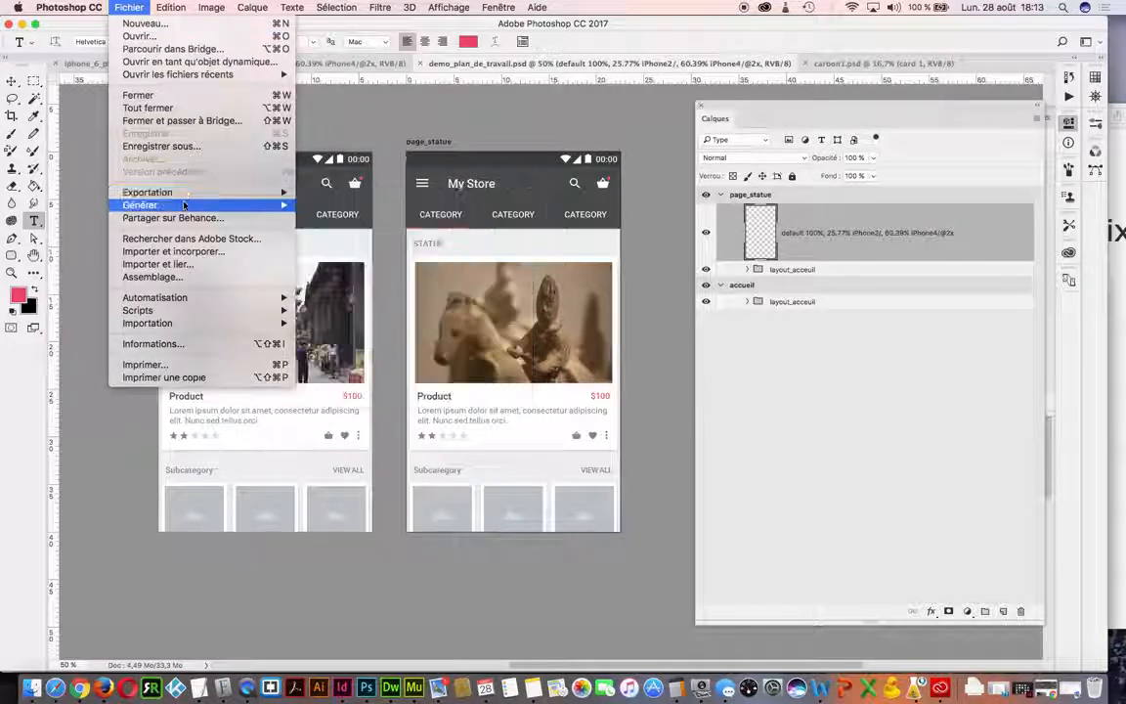
pyautogui.click(319, 204)
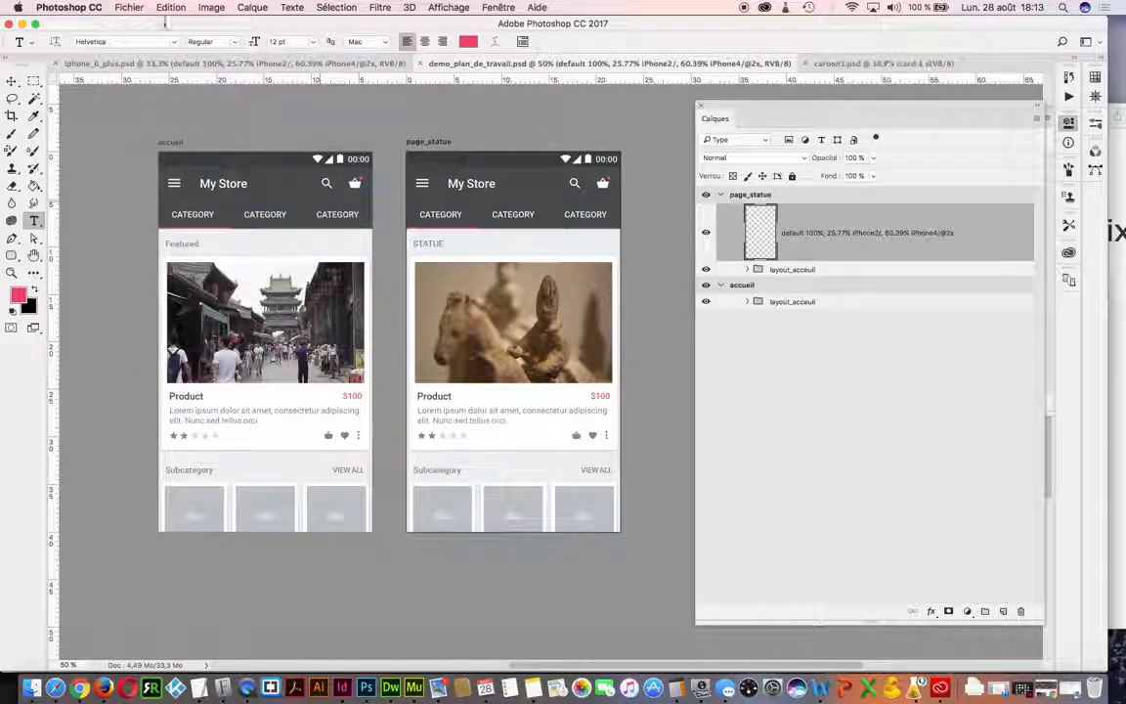
pyautogui.click(131, 7)
pyautogui.moveTo(185, 204)
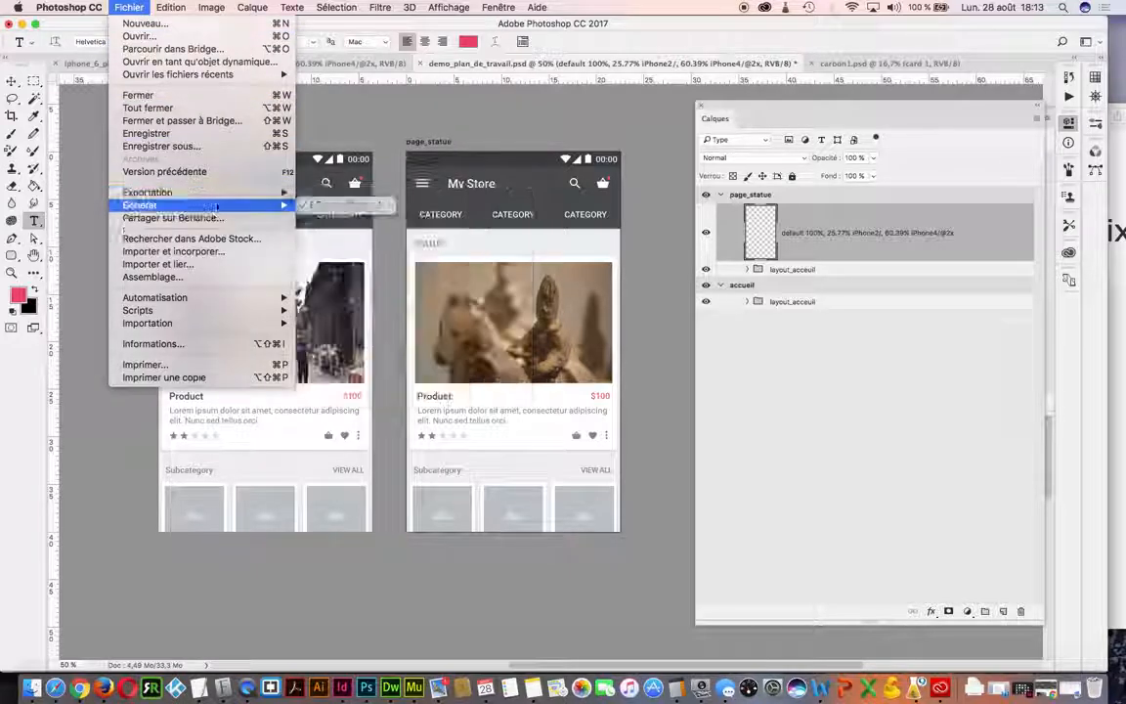
pyautogui.click(344, 204)
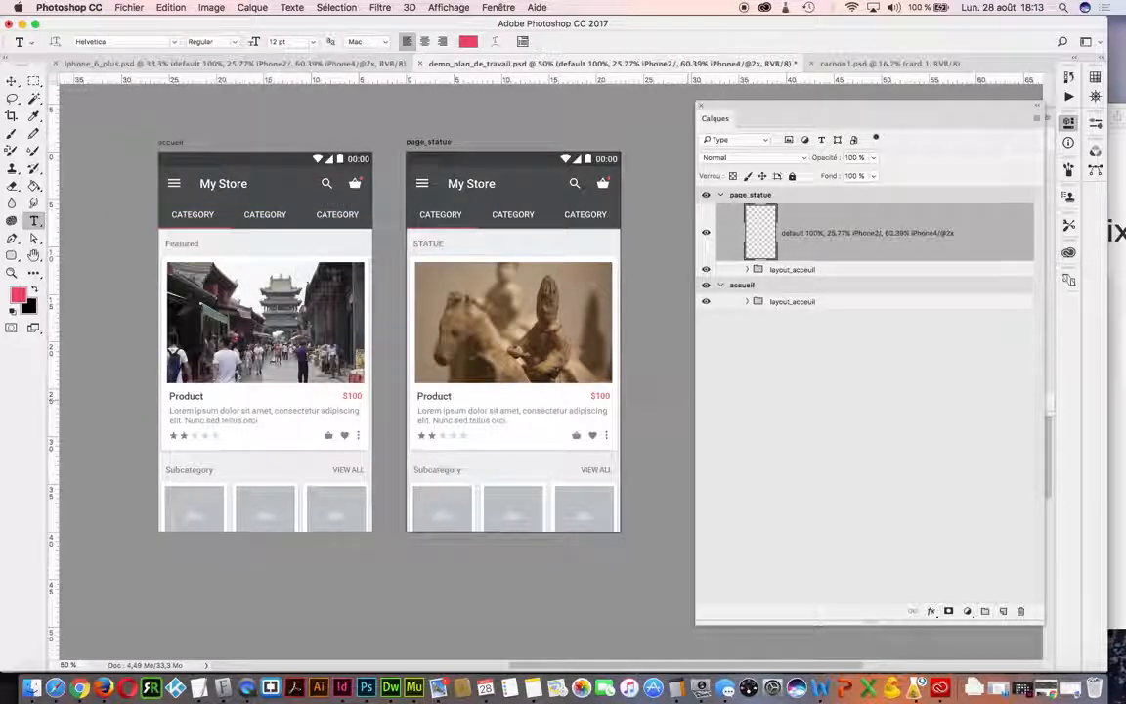
# Step: Rename the artboards page_statue.png and accueil.png, and save the document
pyautogui.doubleClick(749, 194)
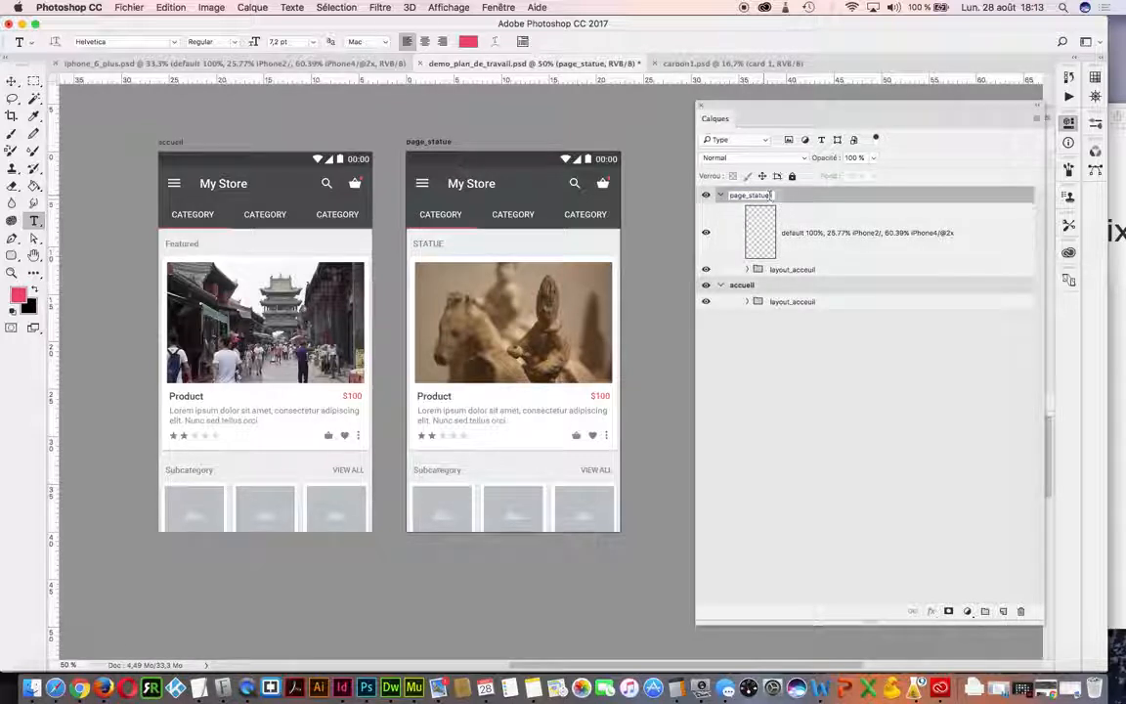
pyautogui.press('Return')
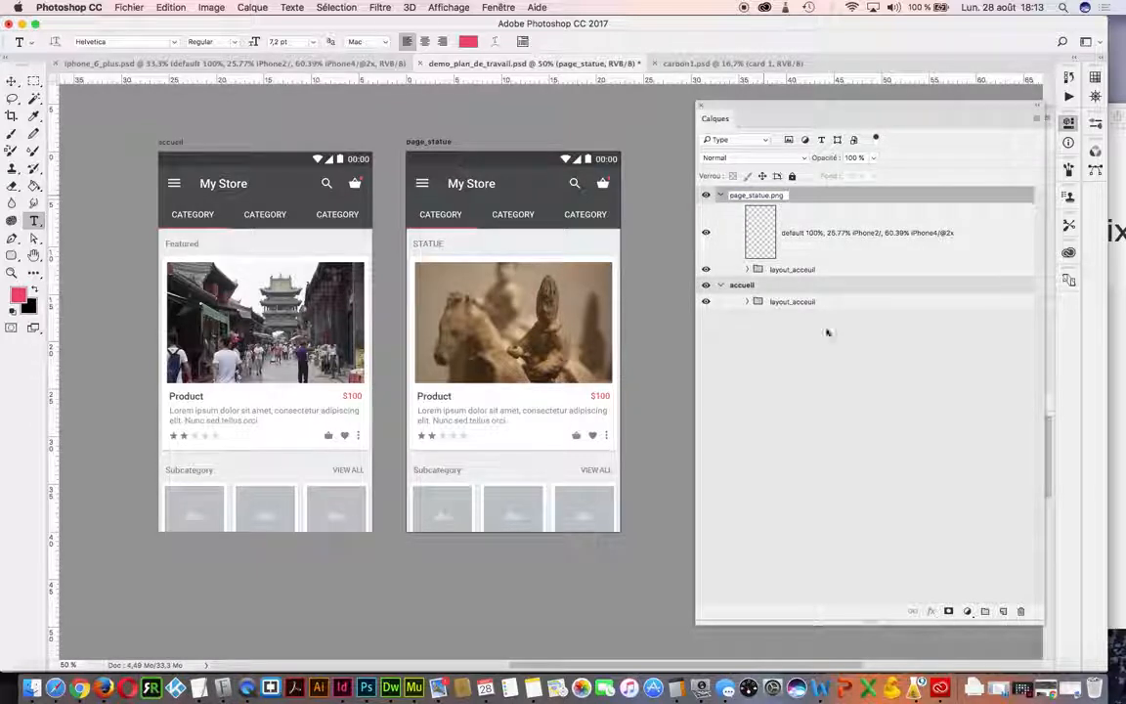
pyautogui.click(768, 287)
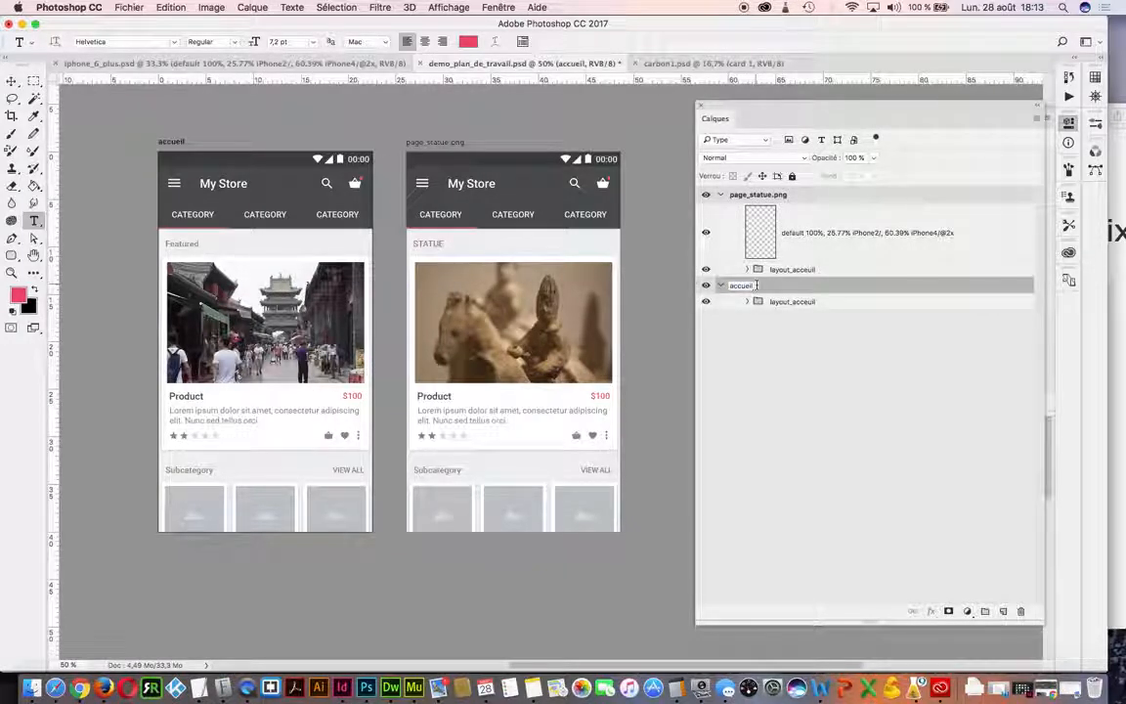
pyautogui.press('Return')
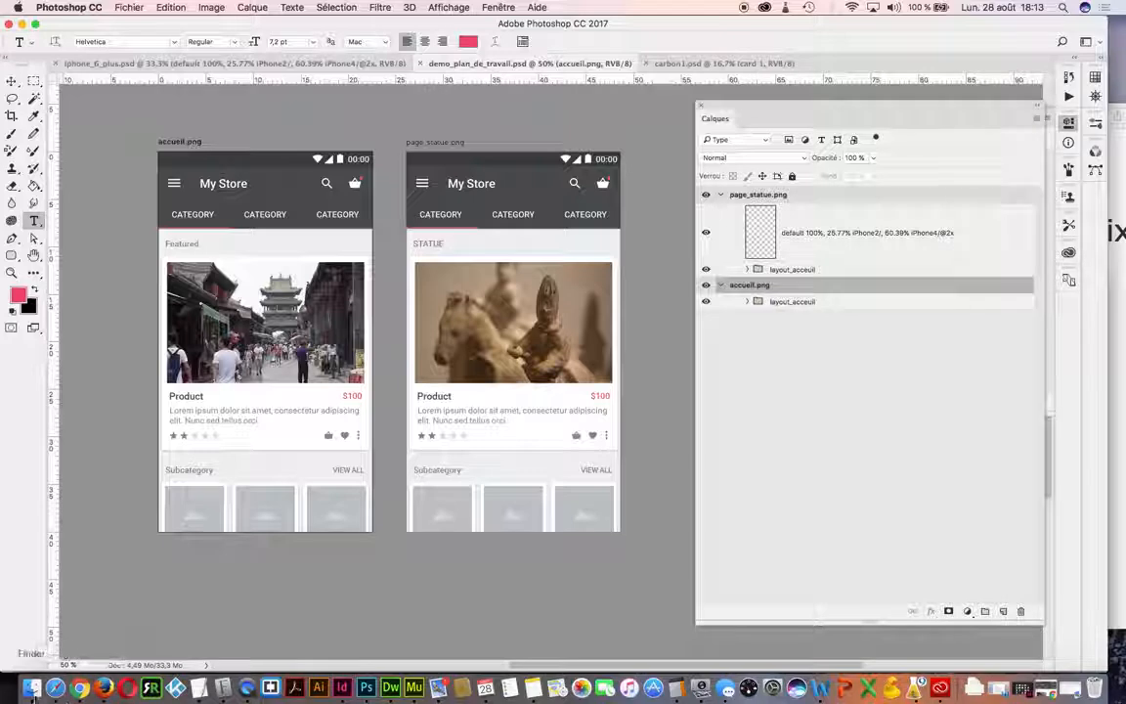
# Step: Switch to Finder and preview accueil.png, gence.jpg and page_statue.png in the demo_plan_de_travail-assets folder
pyautogui.click(32, 688)
pyautogui.click(510, 314)
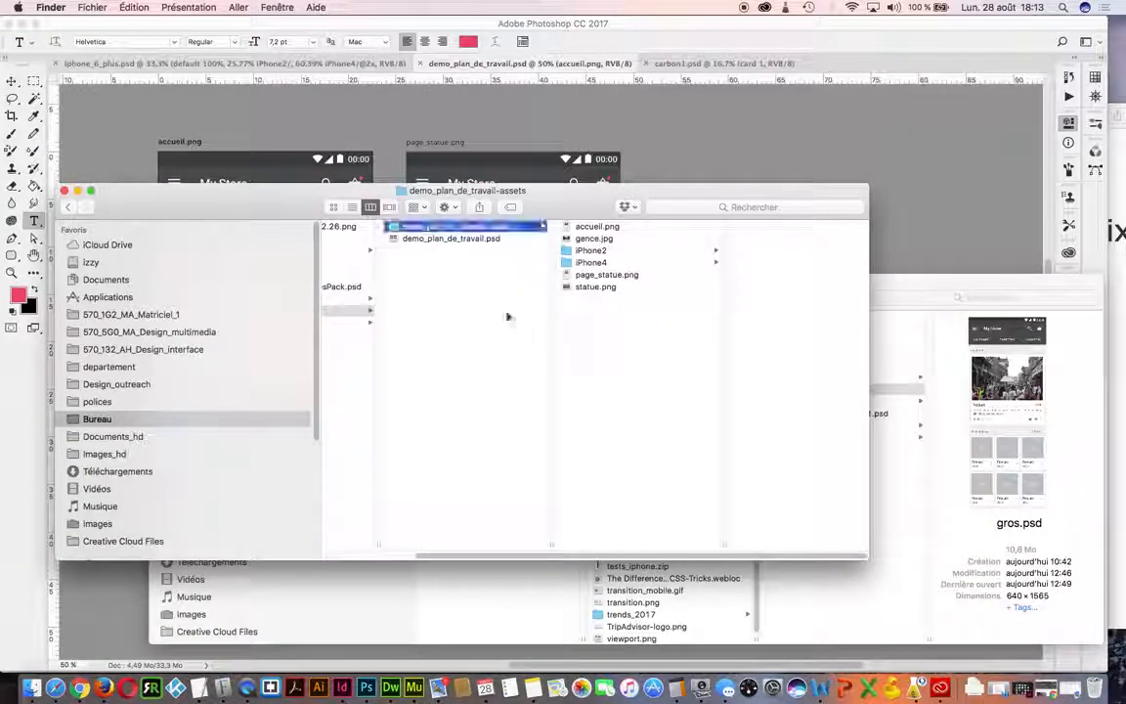
pyautogui.hscroll(-5, 494, 314)
pyautogui.hscroll(3, 497, 317)
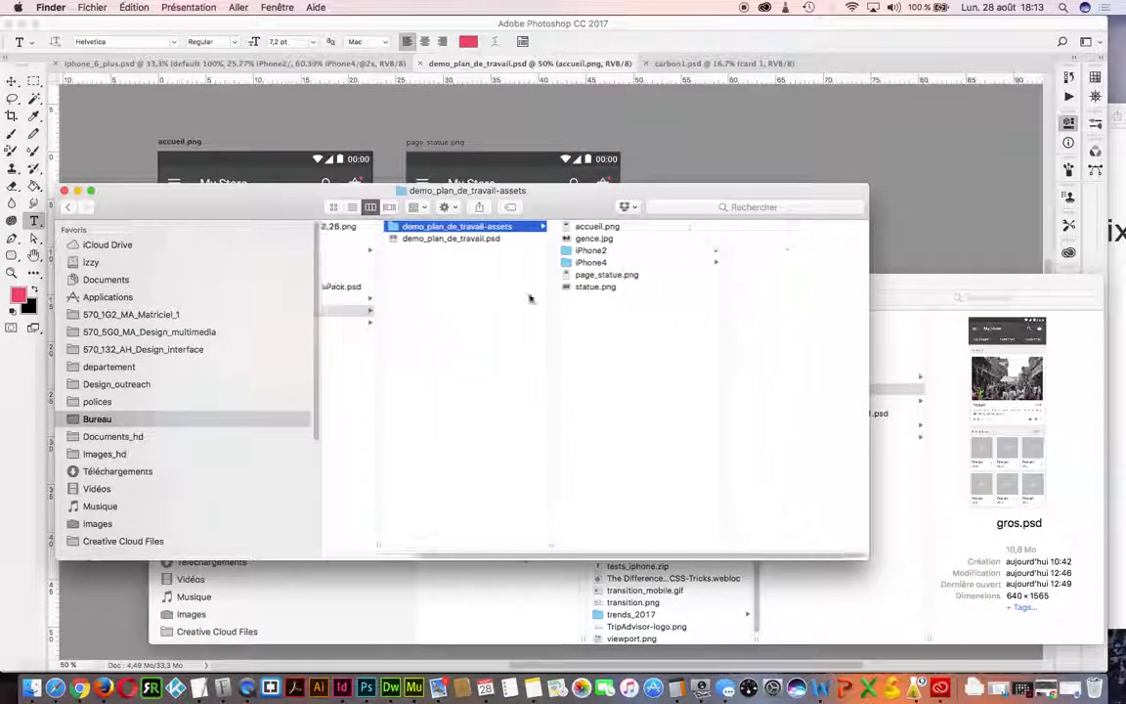
pyautogui.click(604, 227)
pyautogui.press('space')
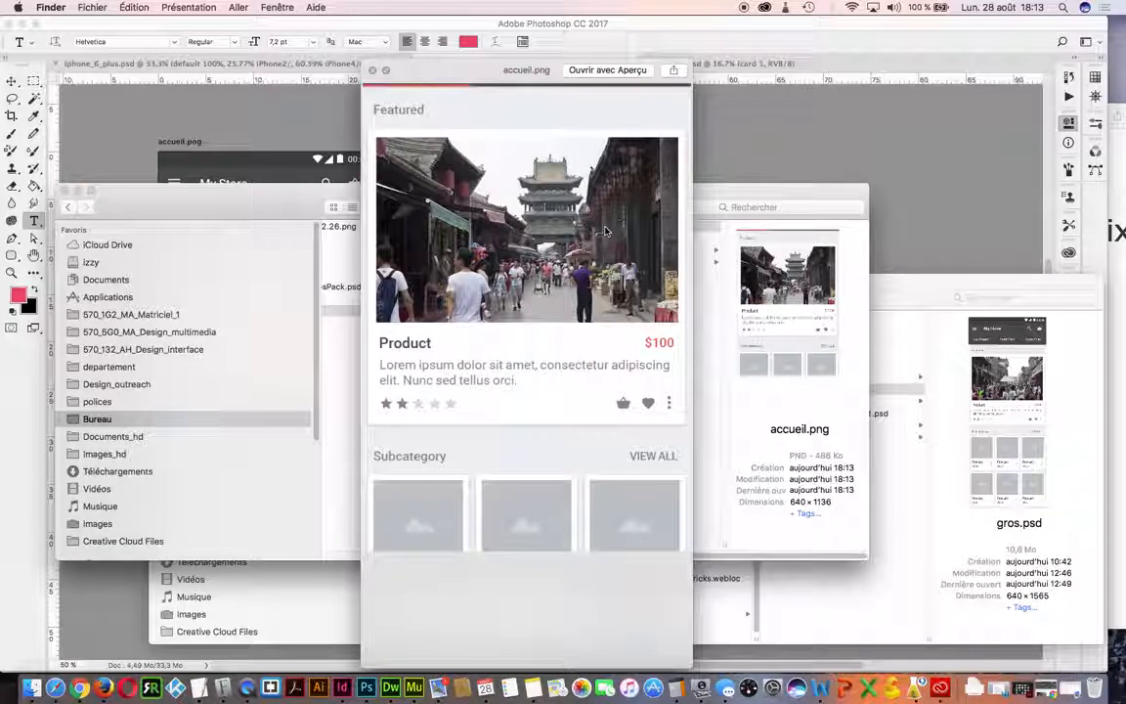
pyautogui.press('Down')
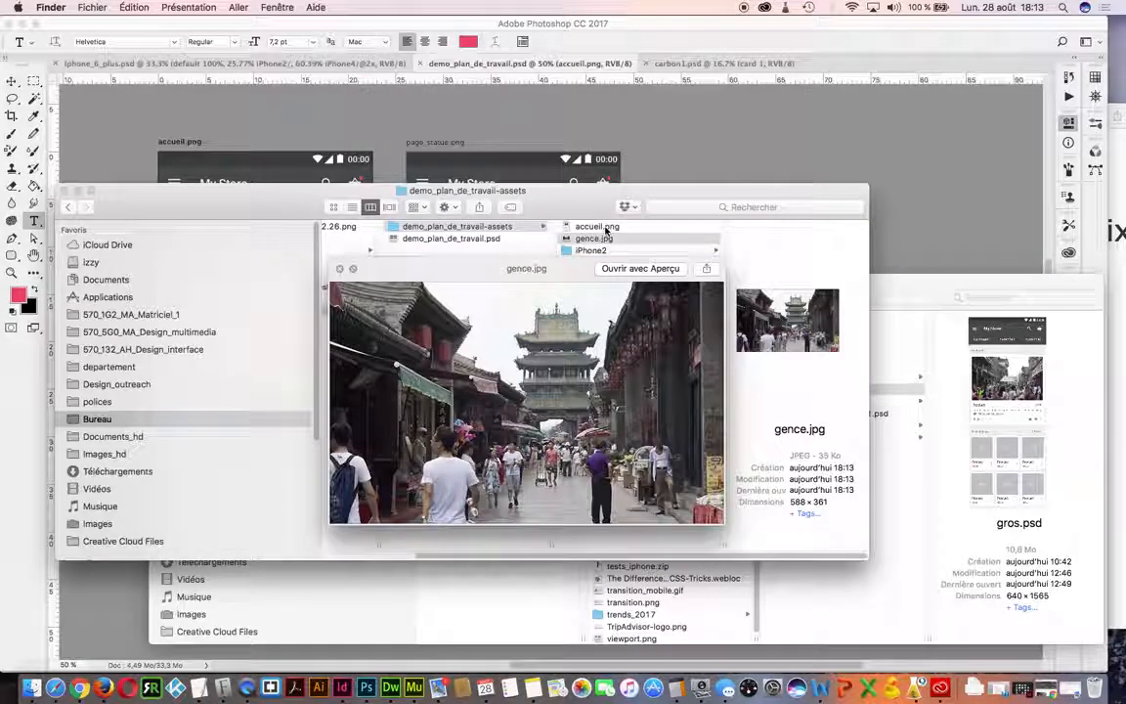
pyautogui.press('Down')
pyautogui.press('Down')
pyautogui.press('Down')
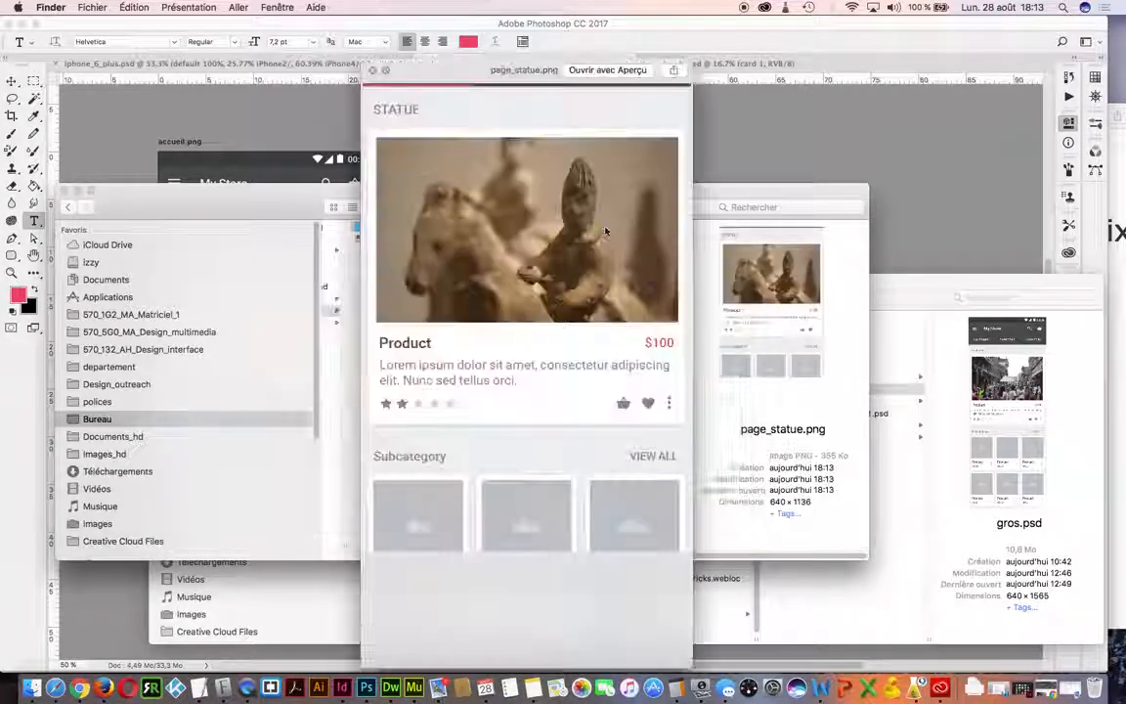
pyautogui.press('Up')
pyautogui.press('Up')
pyautogui.press('Up')
pyautogui.press('space')
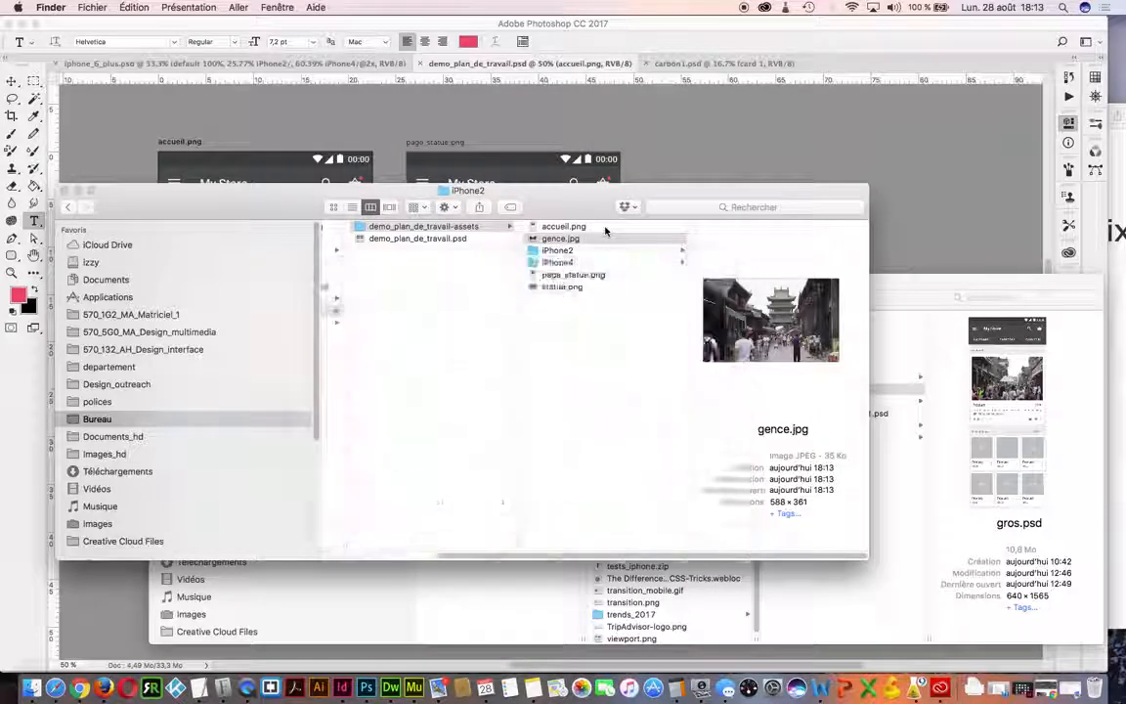
# Step: Open the iPhone2 subfolder and preview its images from accueil.png to statue.png
pyautogui.press('Down')
pyautogui.press('Right')
pyautogui.press('Down')
pyautogui.press('Down')
pyautogui.press('Down')
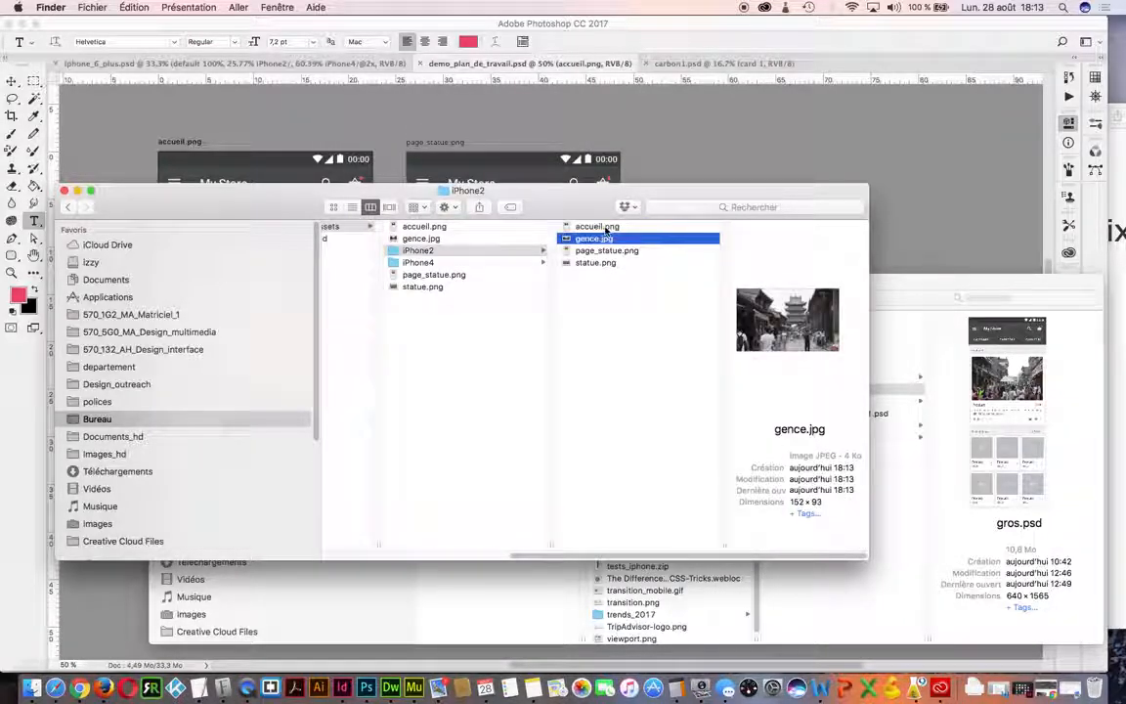
pyautogui.press('space')
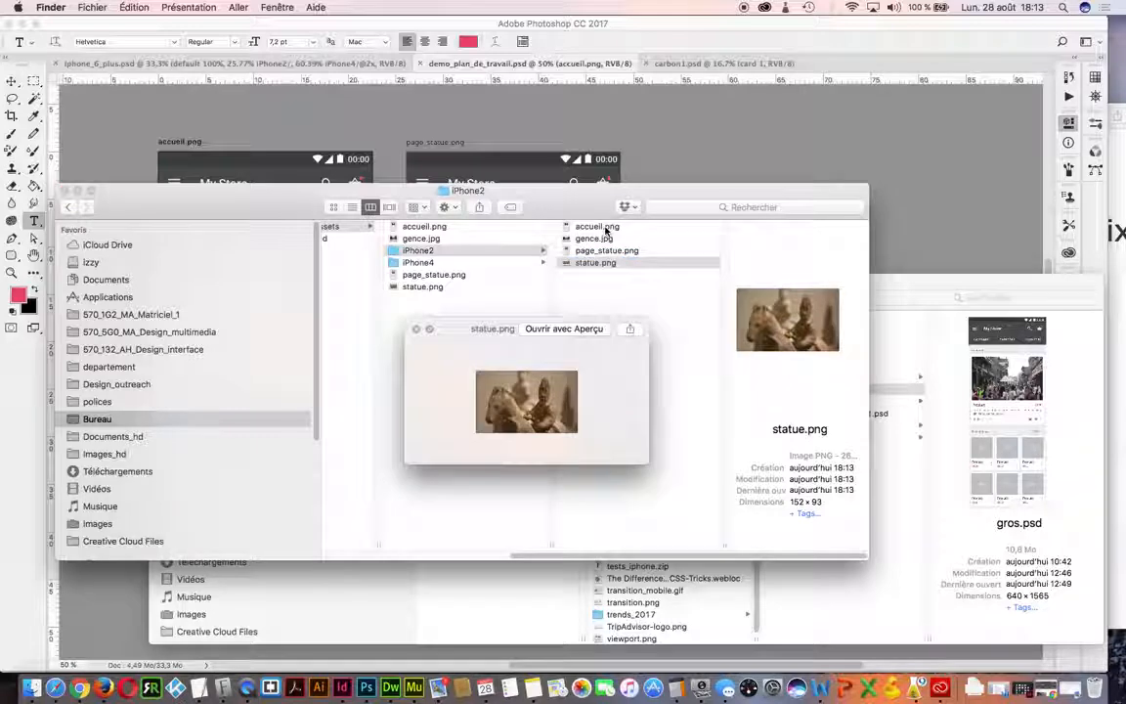
pyautogui.press('Up')
pyautogui.press('Up')
pyautogui.press('Up')
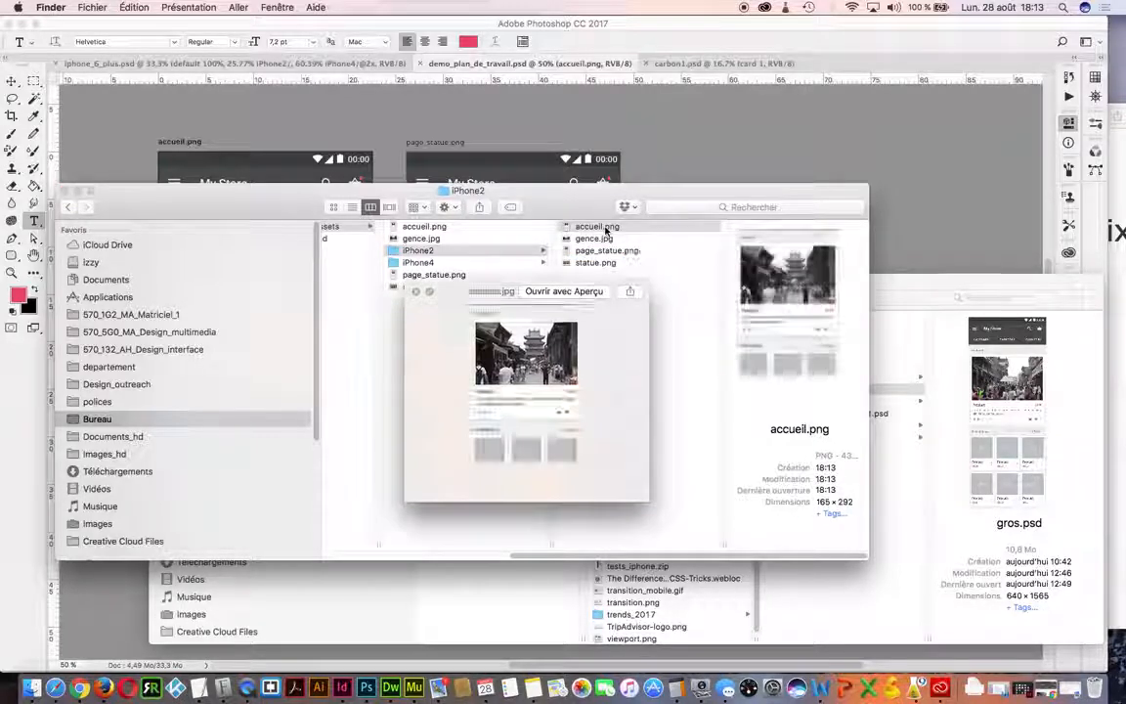
pyautogui.press('Down')
pyautogui.press('Down')
pyautogui.press('Down')
pyautogui.press('space')
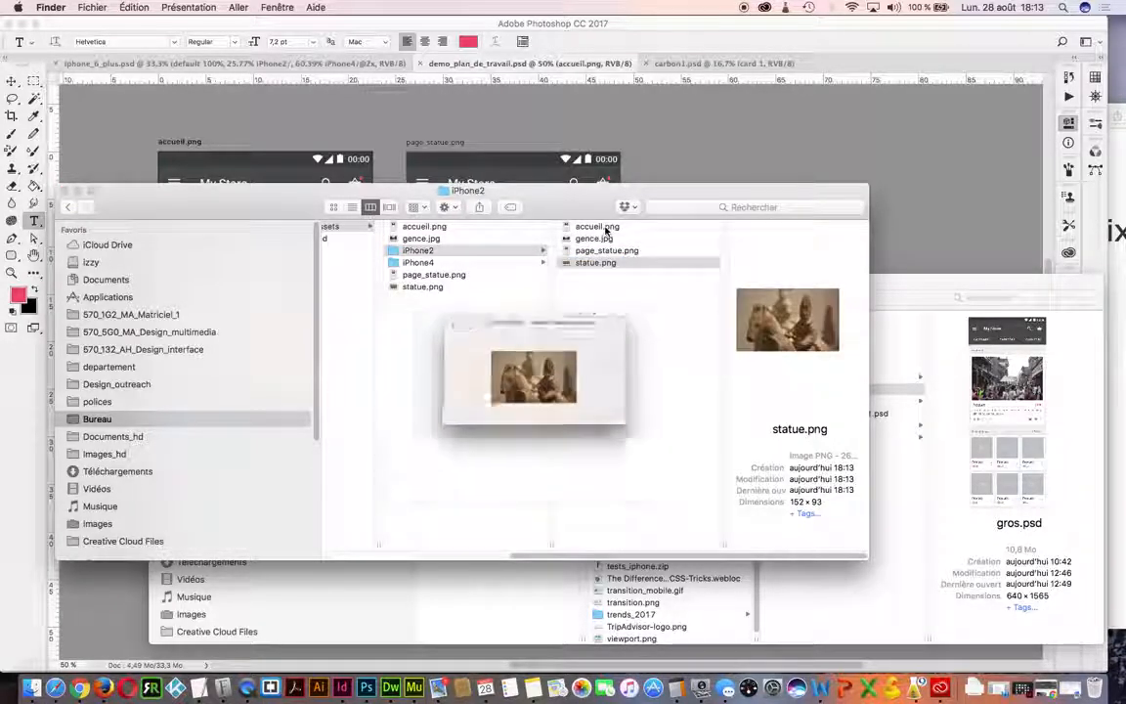
pyautogui.press('Left')
pyautogui.press('Down')
pyautogui.press('Right')
pyautogui.press('space')
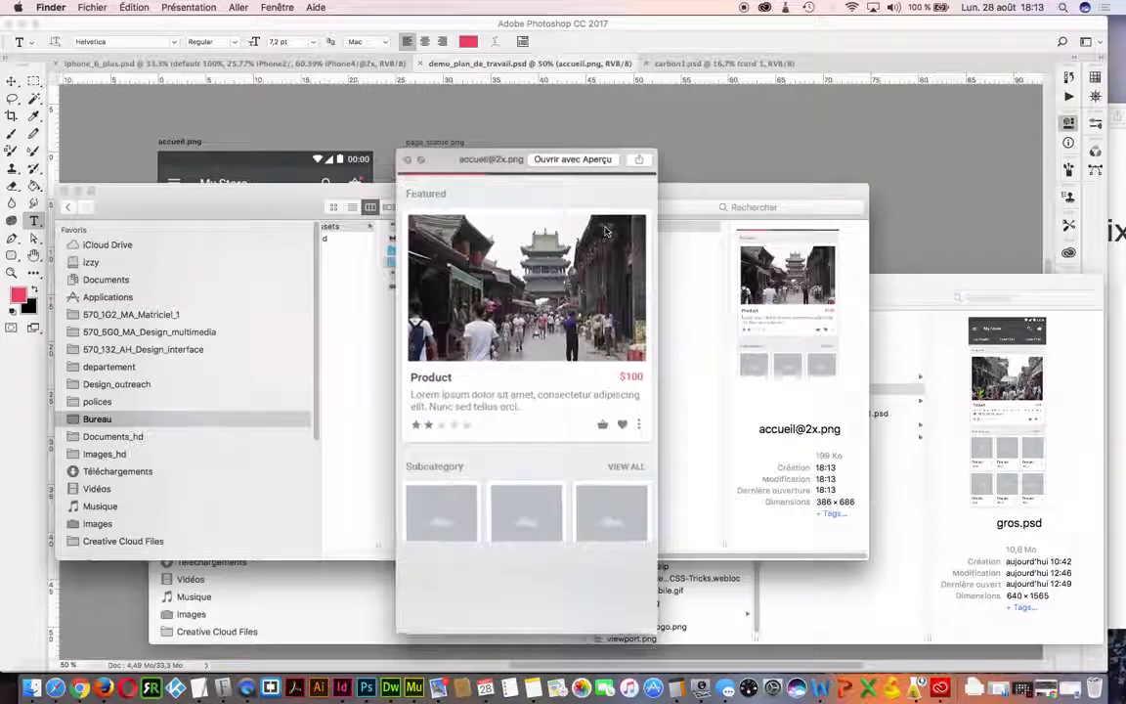
pyautogui.press('Down')
pyautogui.press('Down')
pyautogui.press('Down')
pyautogui.press('space')
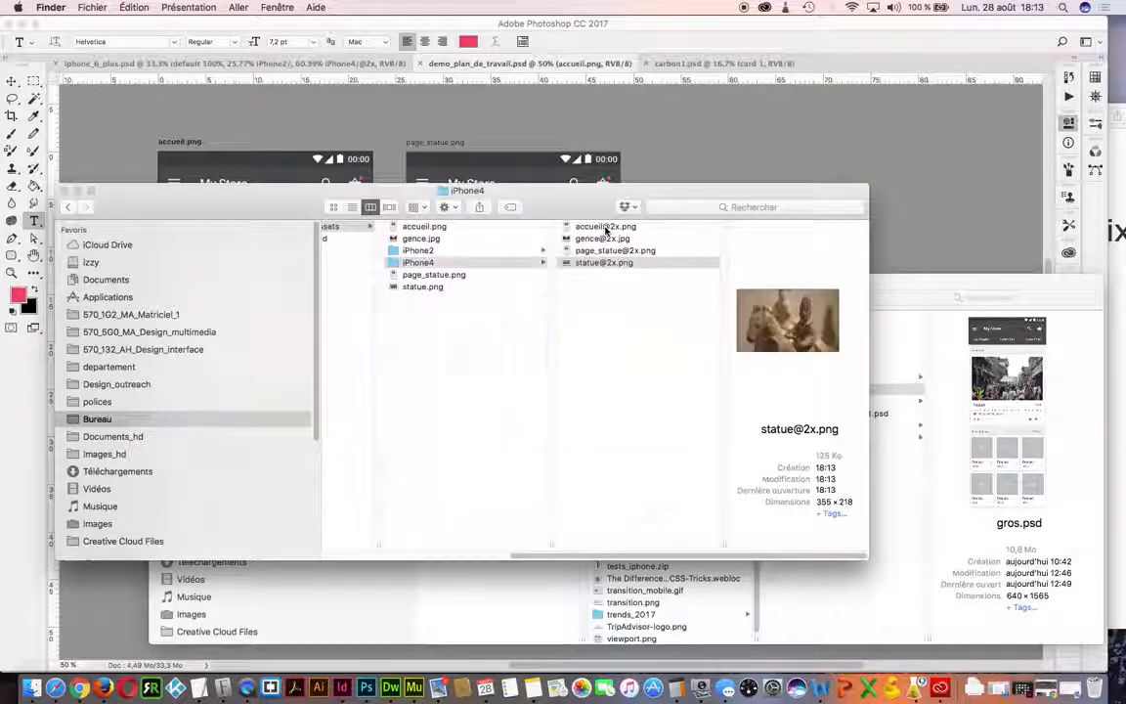
# Step: Preview page_statue.png and statue.png in the main assets folder, and reopen the iPhone2 subfolder
pyautogui.press('Left')
pyautogui.press('Down')
pyautogui.press('space')
pyautogui.press('space')
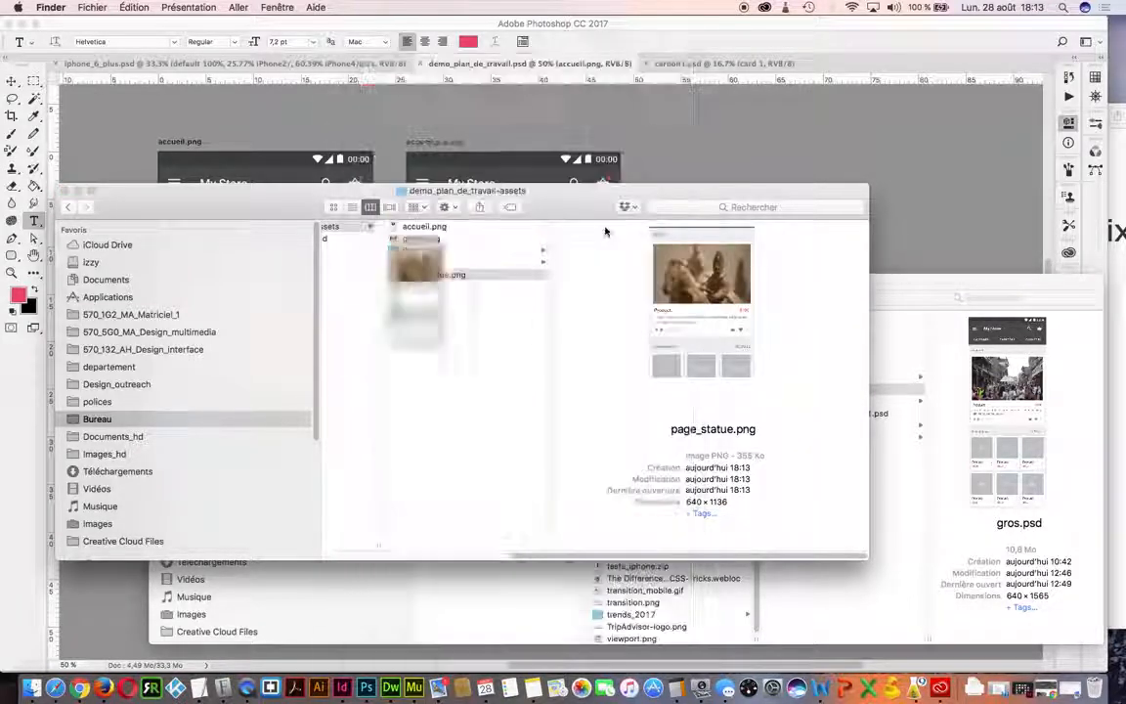
pyautogui.press('Down')
pyautogui.press('space')
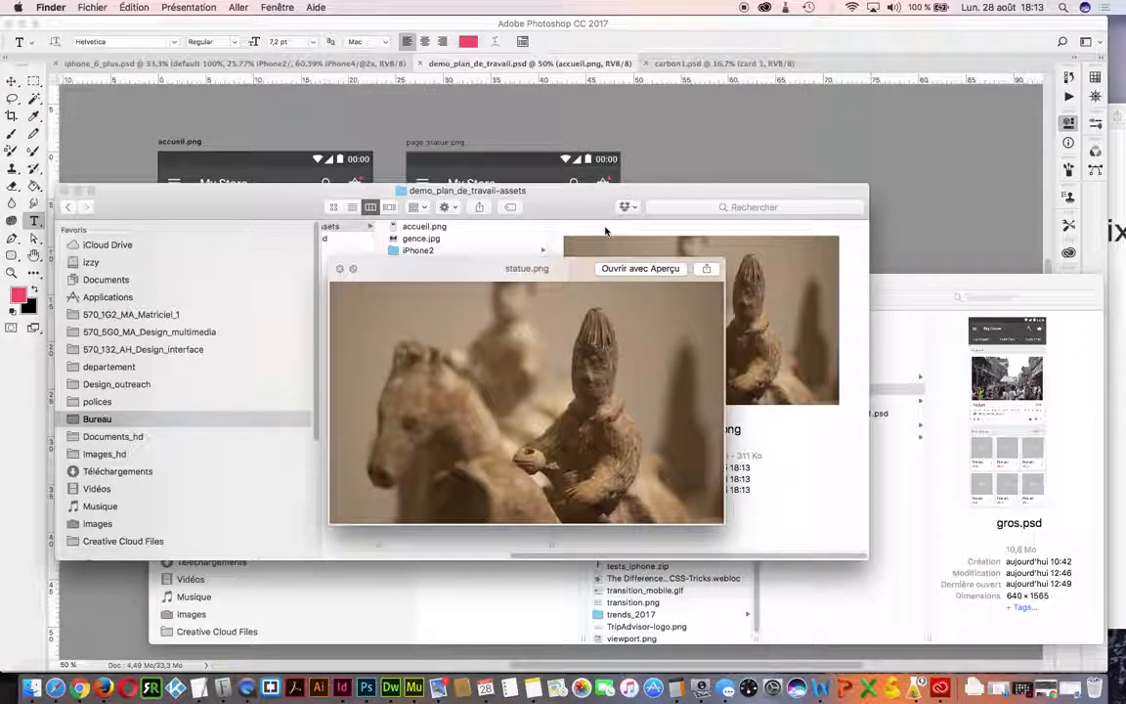
pyautogui.press('space')
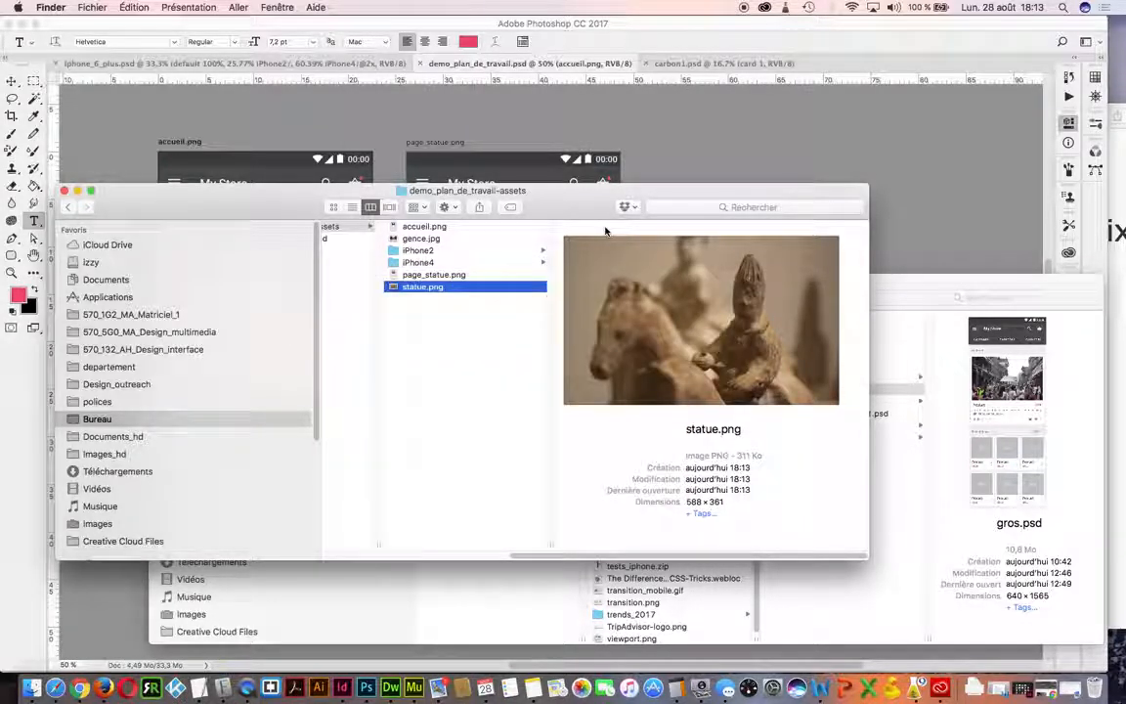
pyautogui.click(463, 253)
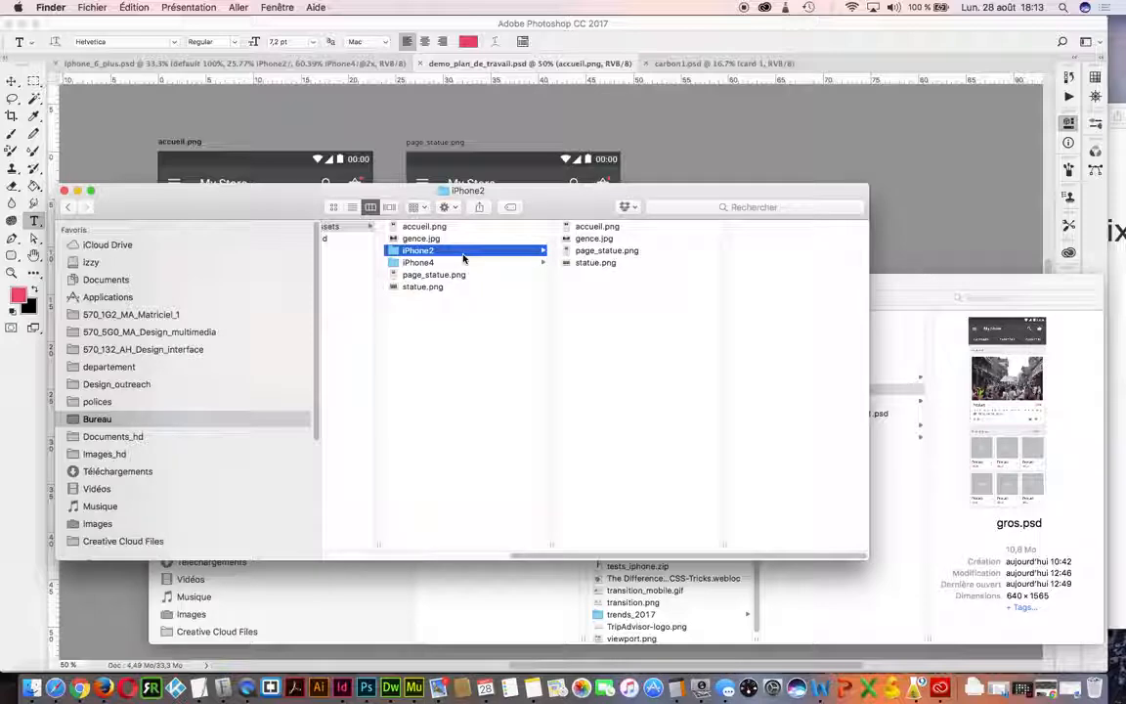